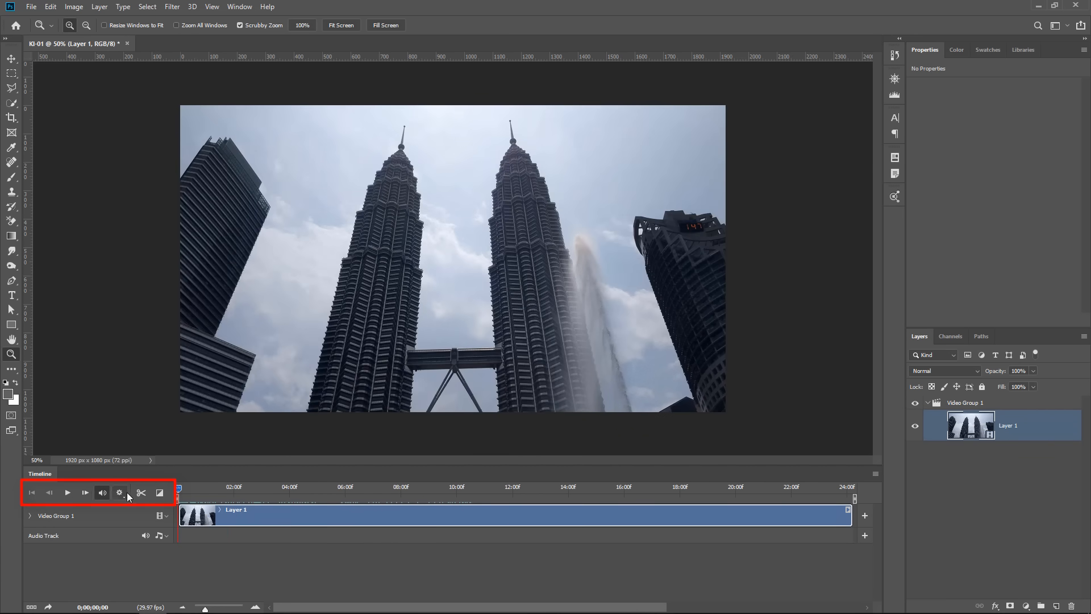
Expand Video Group 1 in the timeline to view its keyframe properties, and collapse it again.
click(30, 516)
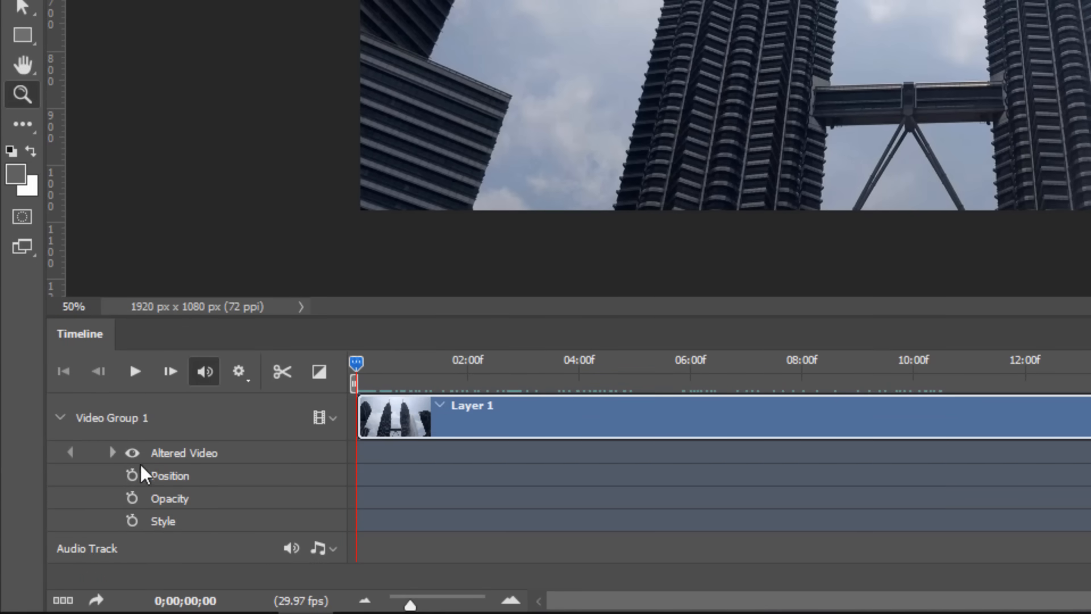
click(60, 418)
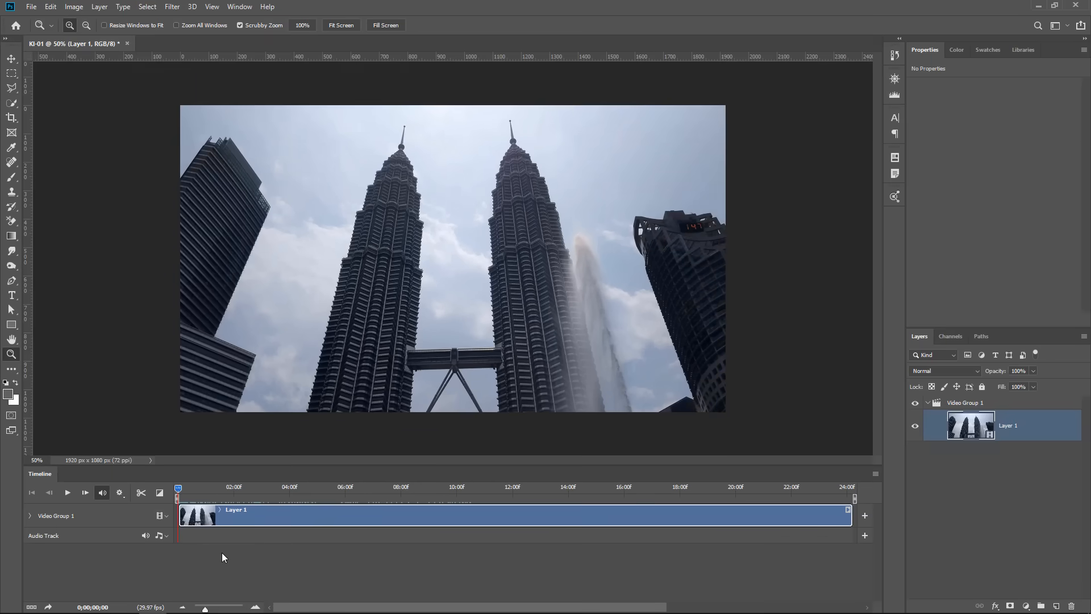
Move the playhead to 0;00;02;02 and convert the Layer 1 video clip to a smart object.
drag(180, 489, 237, 562)
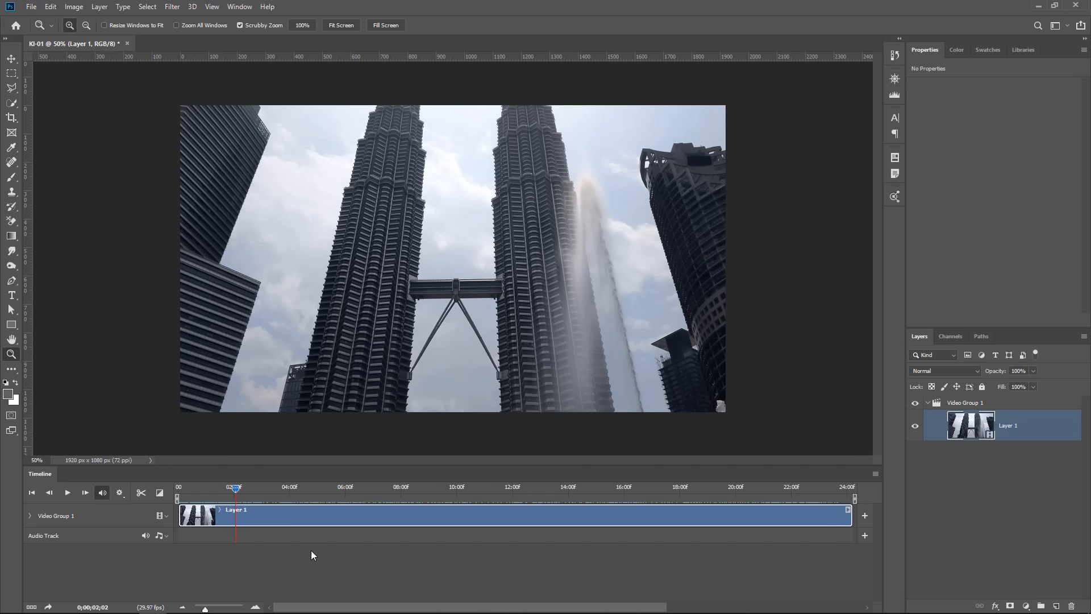
right_click(1047, 432)
click(1002, 151)
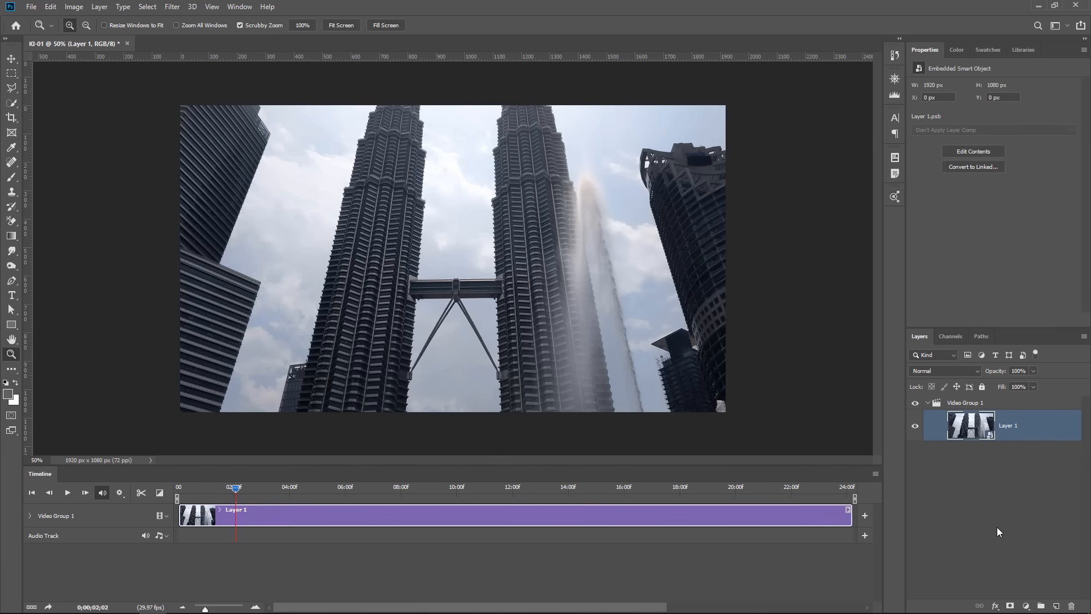
Start a Camera Raw Filter on Layer 1 with Highlights -46 and Shadows +54, and compare the result with the defaults.
click(172, 7)
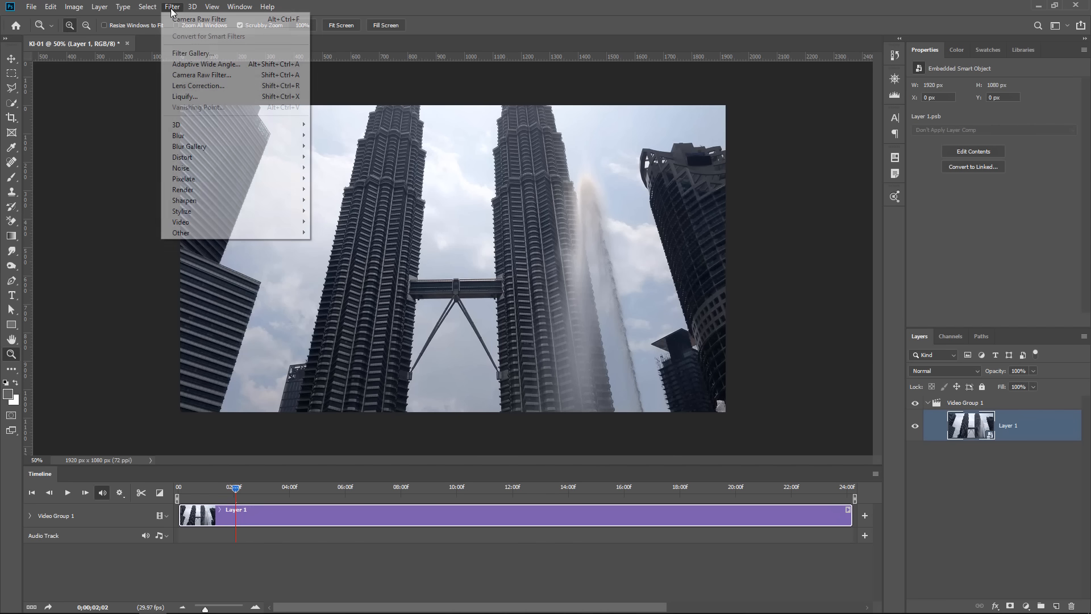
click(210, 75)
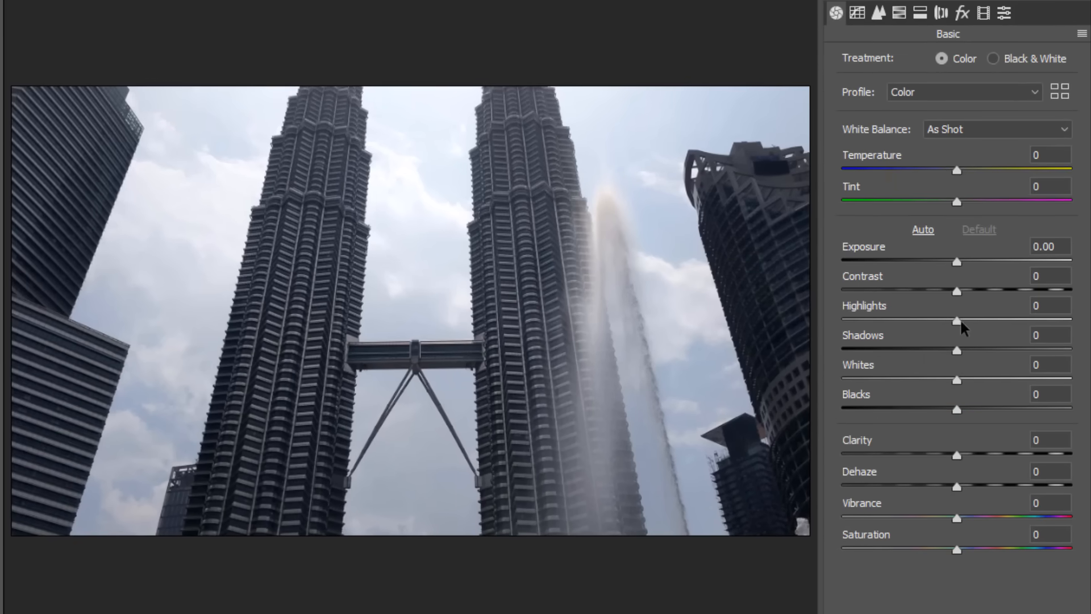
drag(957, 321, 904, 368)
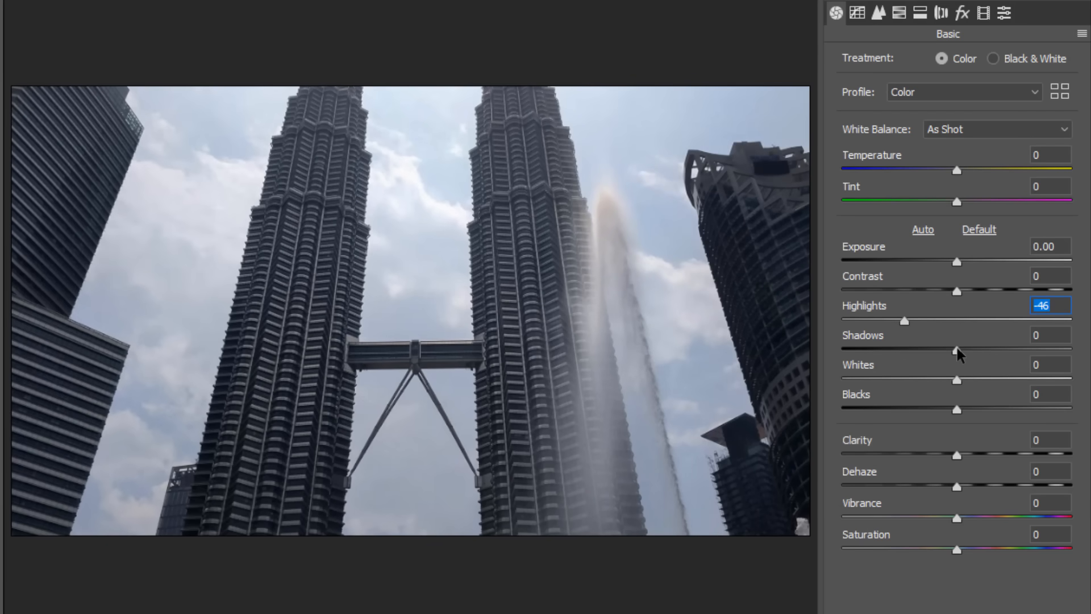
drag(958, 349, 1020, 355)
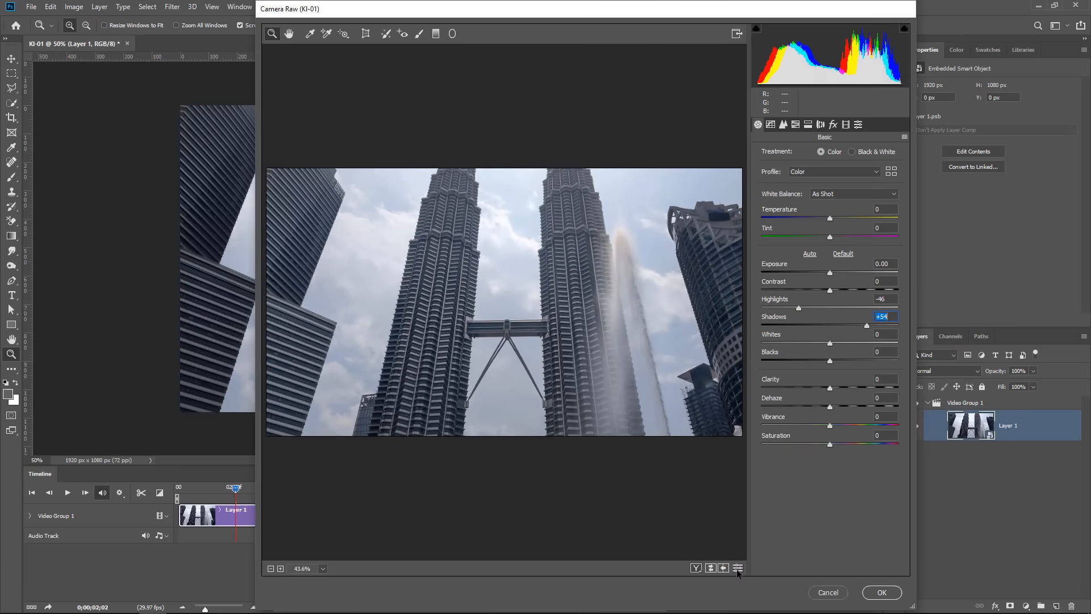
click(738, 568)
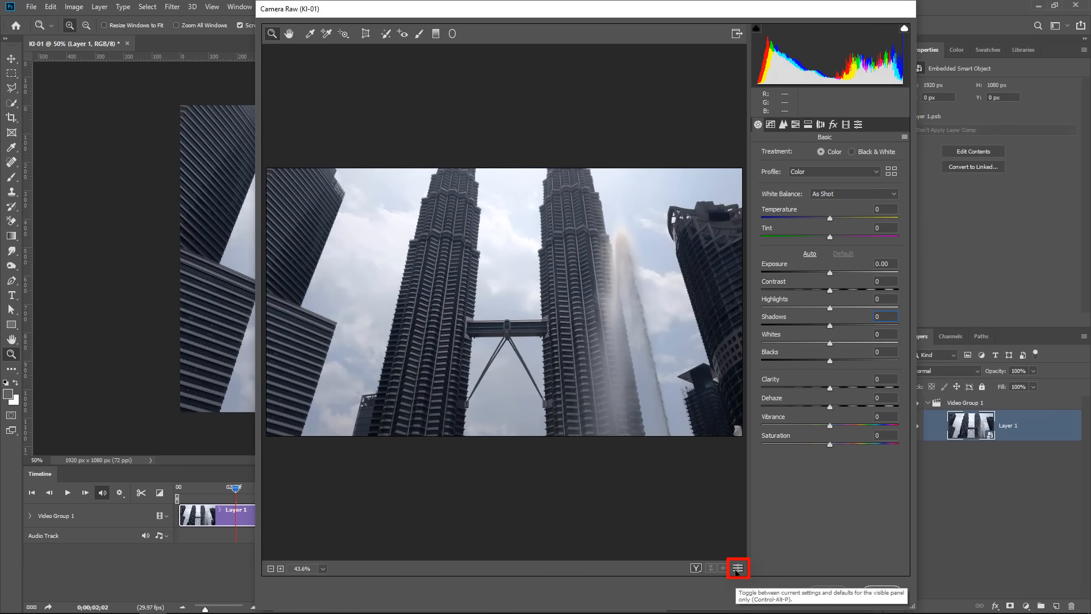
click(737, 567)
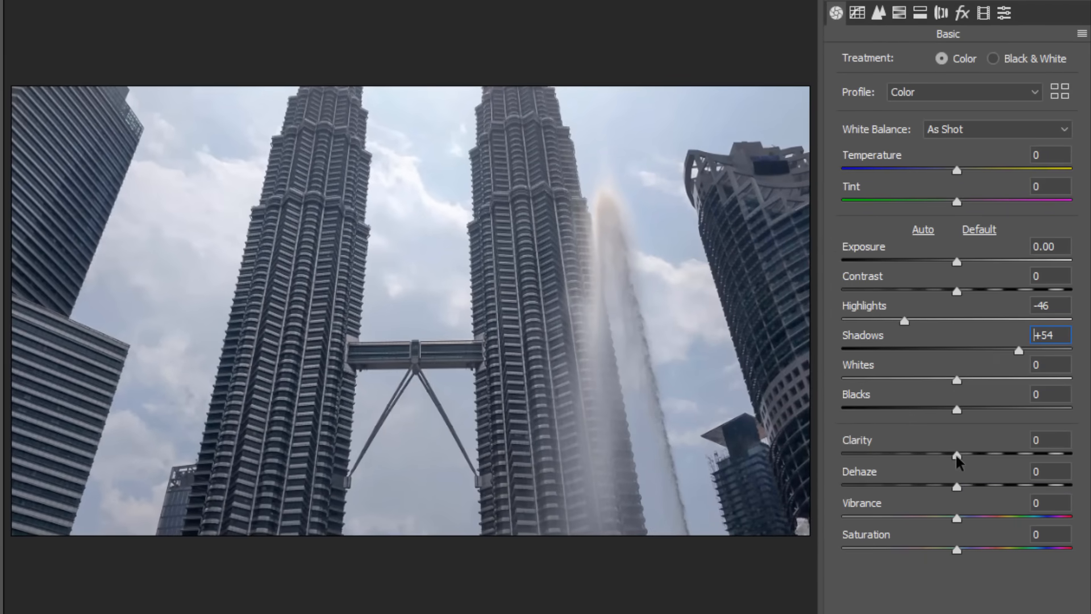
Set Clarity to +25 and Vibrance to +35, and apply the Camera Raw Filter.
drag(956, 454, 987, 463)
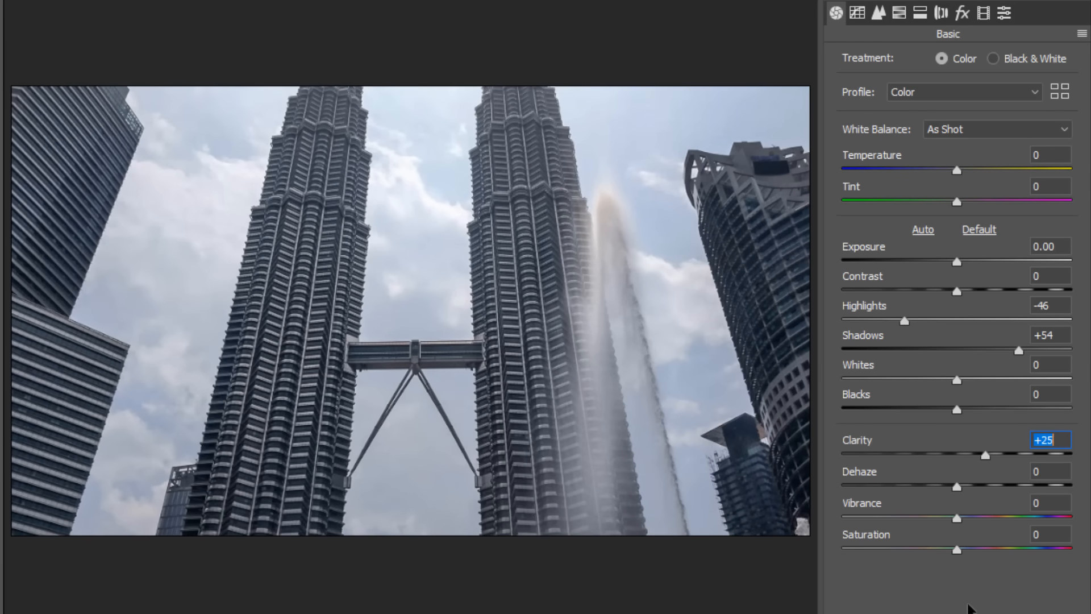
drag(957, 518, 996, 517)
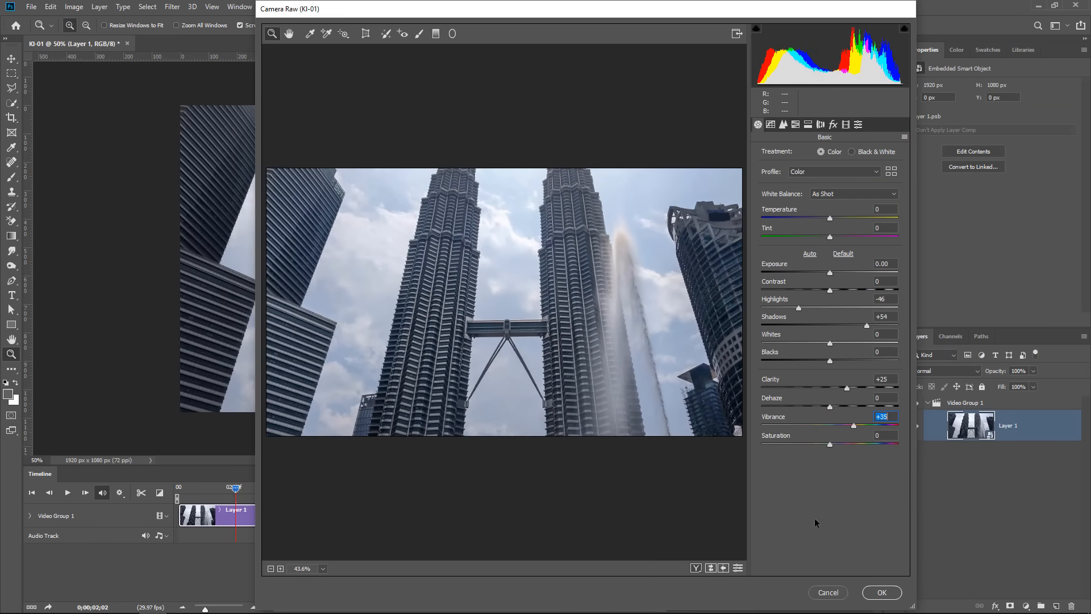
click(883, 592)
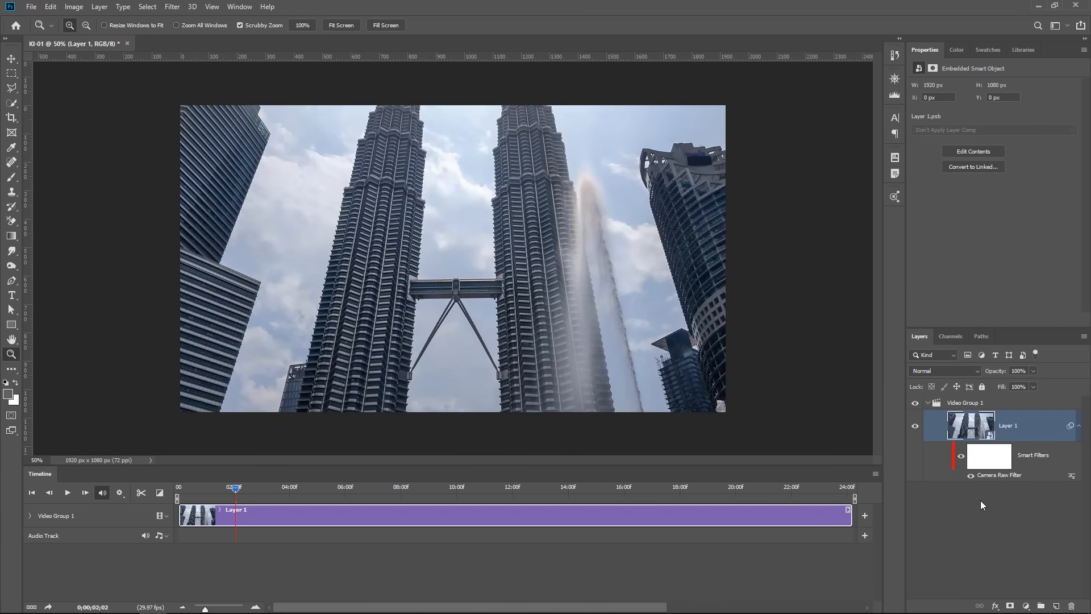
Compare the video with and without the smart filters at the current frame and at 0;00;13;05.
click(961, 458)
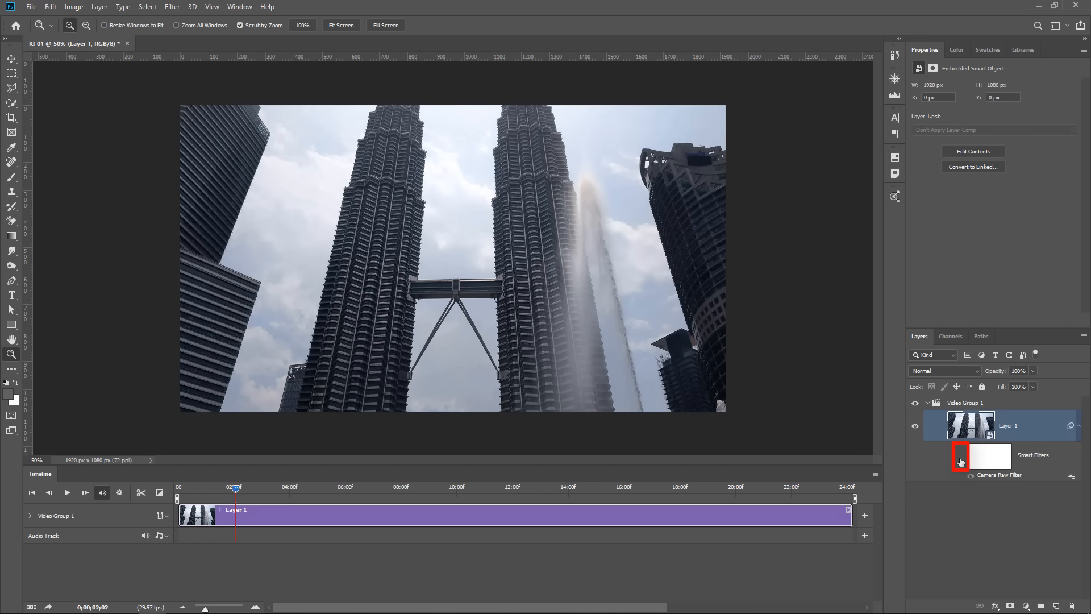
click(960, 459)
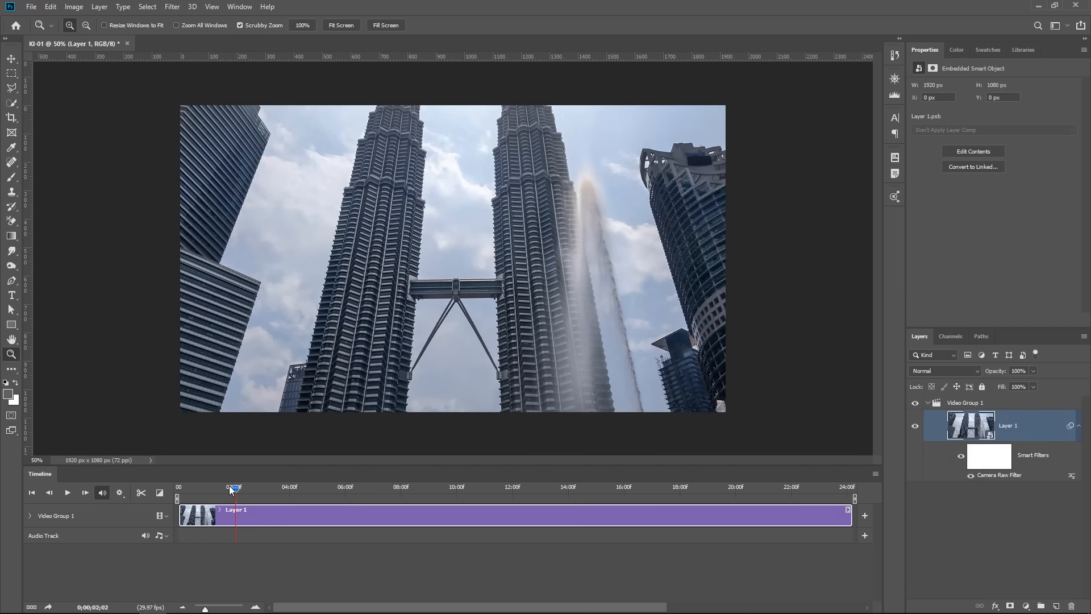
click(272, 489)
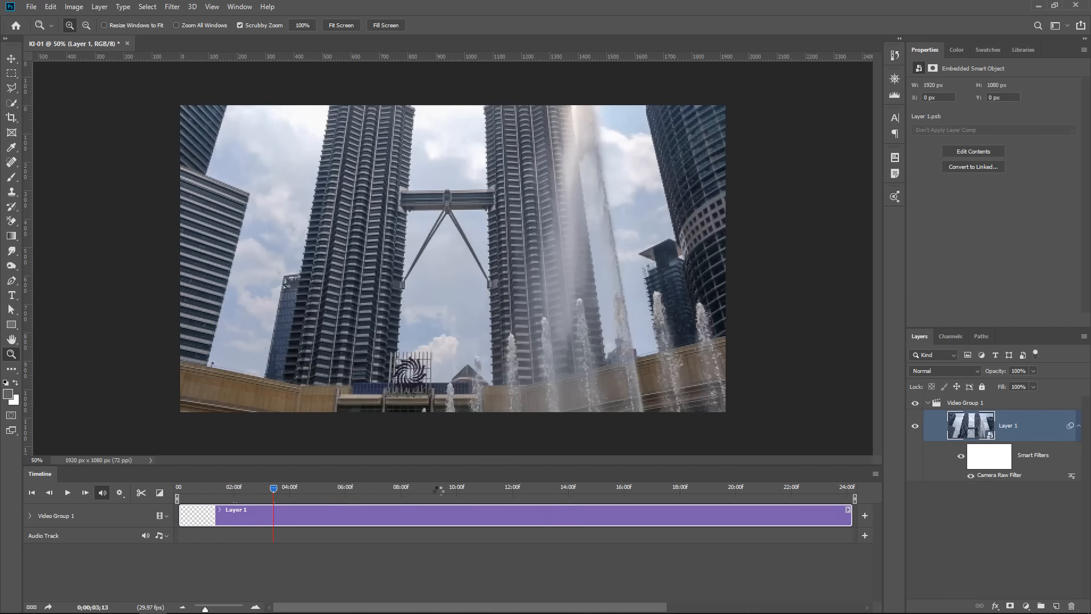
click(437, 489)
drag(439, 488, 548, 495)
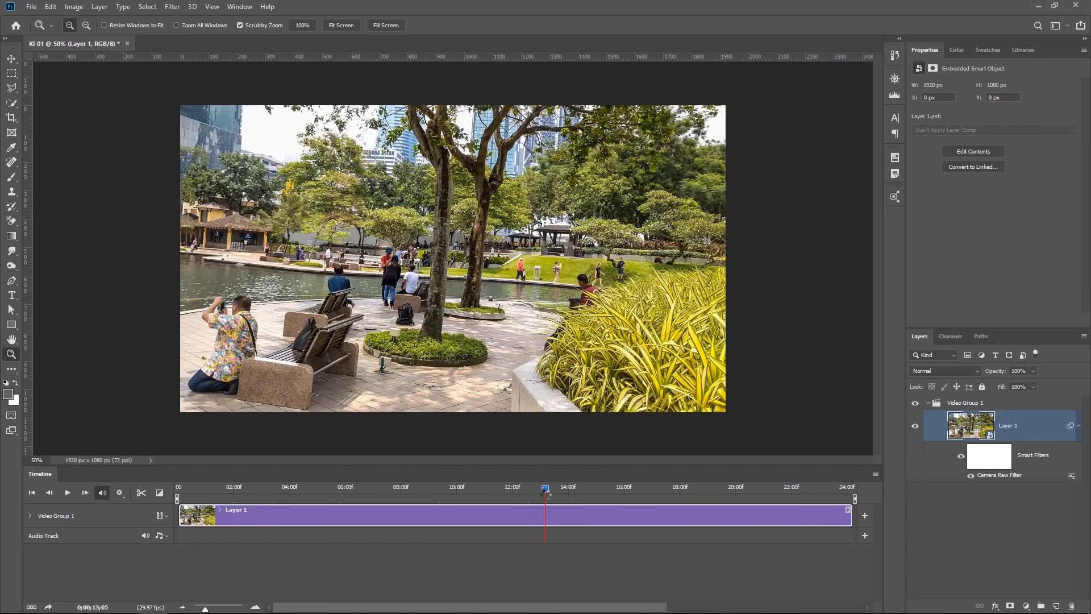
click(960, 458)
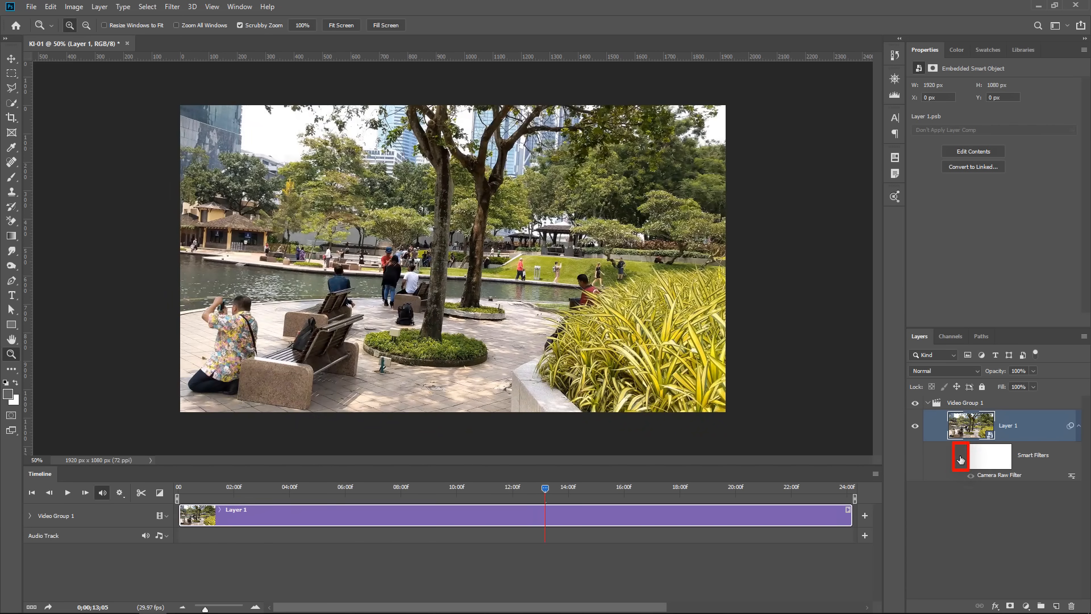
click(960, 458)
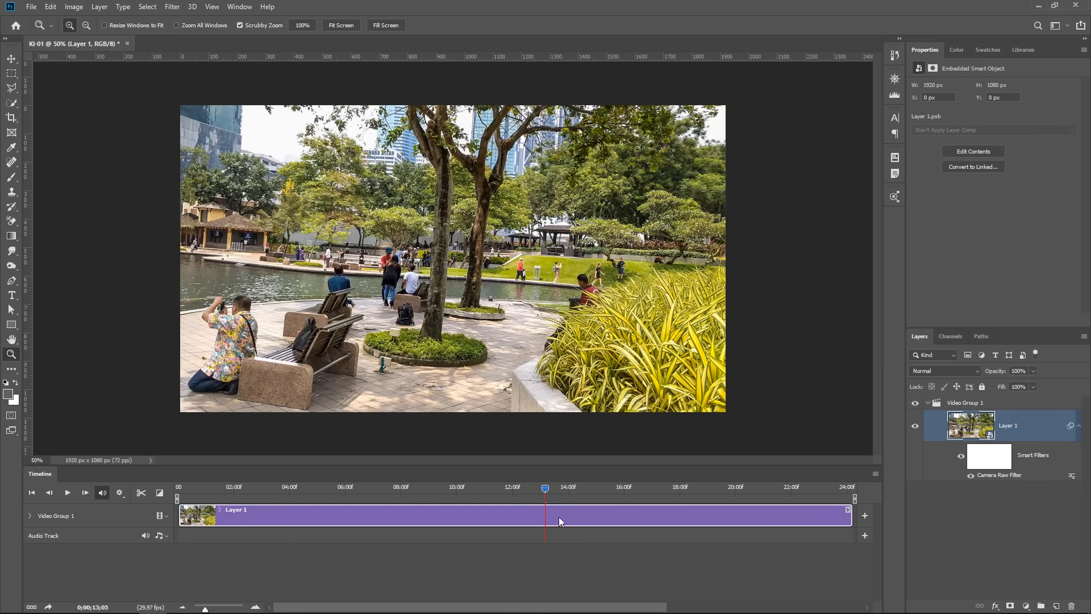
At frame 0;00;15;04, reopen Layer 1's Camera Raw Filter, set the Yellows hue to +26 and slightly raise the Greens hue.
drag(550, 488, 598, 487)
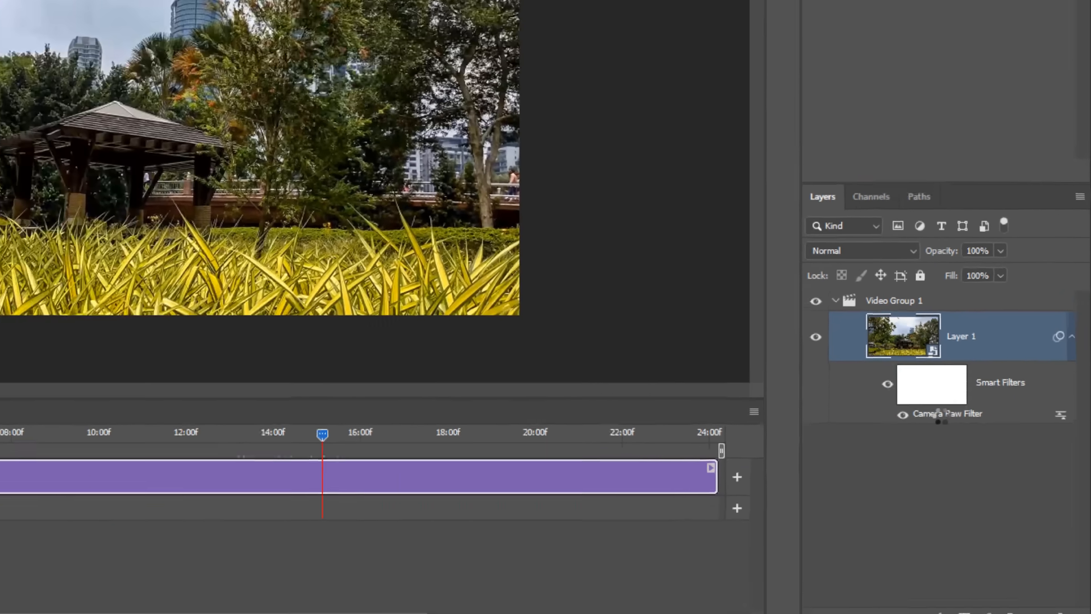
double_click(902, 369)
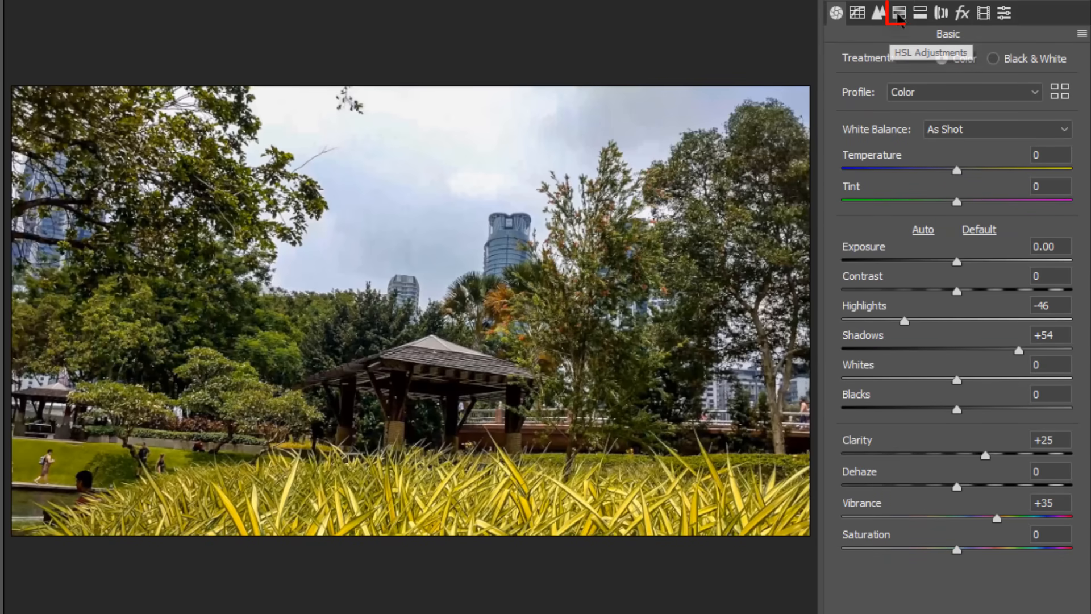
click(898, 14)
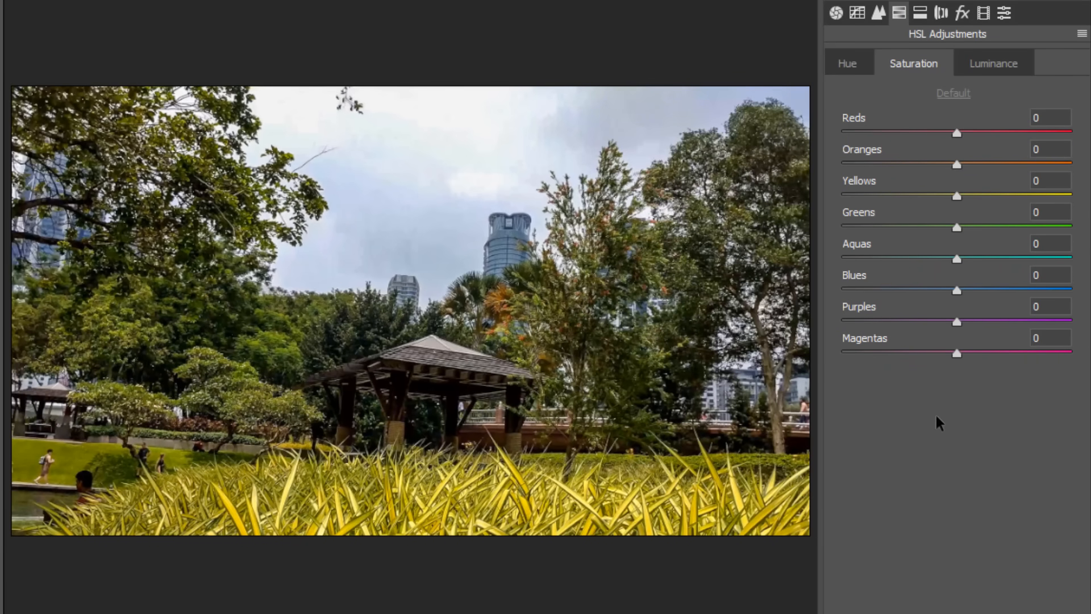
click(853, 67)
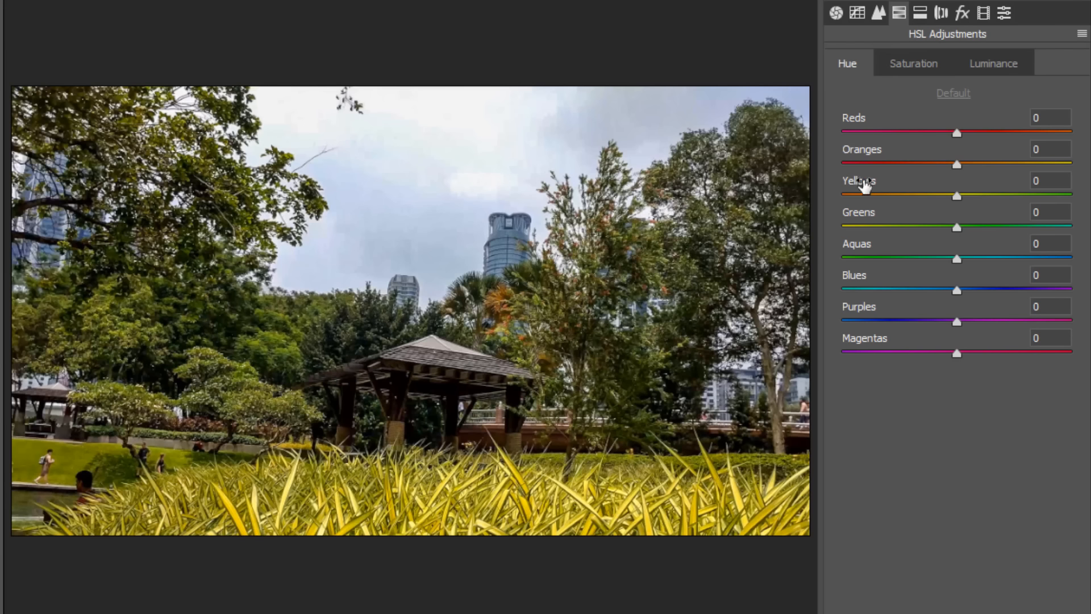
drag(957, 197, 984, 195)
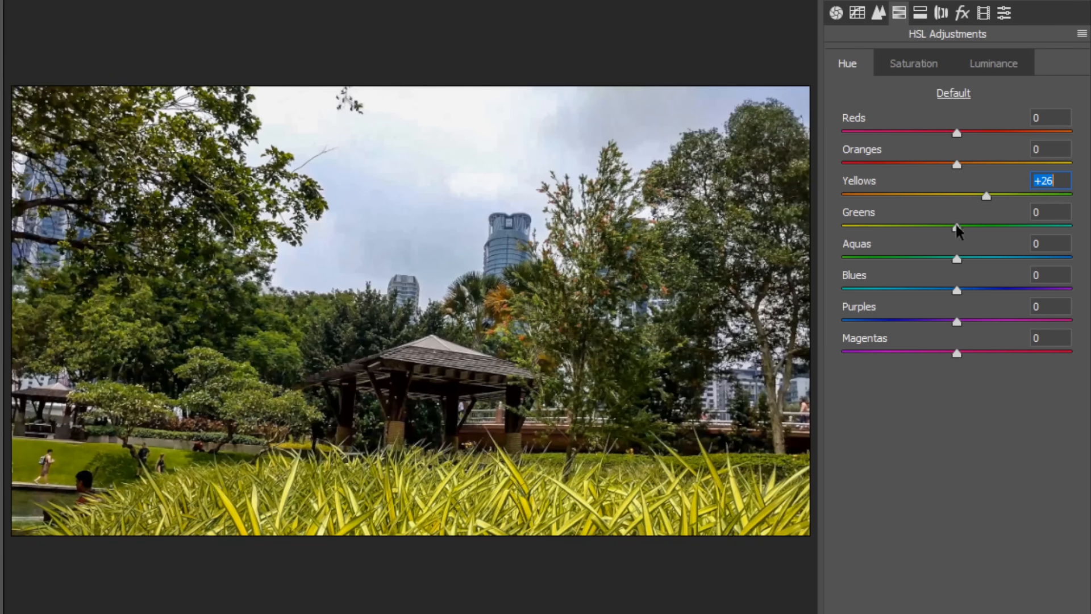
drag(958, 229, 968, 243)
Set the HSL saturation of Greens to +31 and Yellows to -19.
click(908, 69)
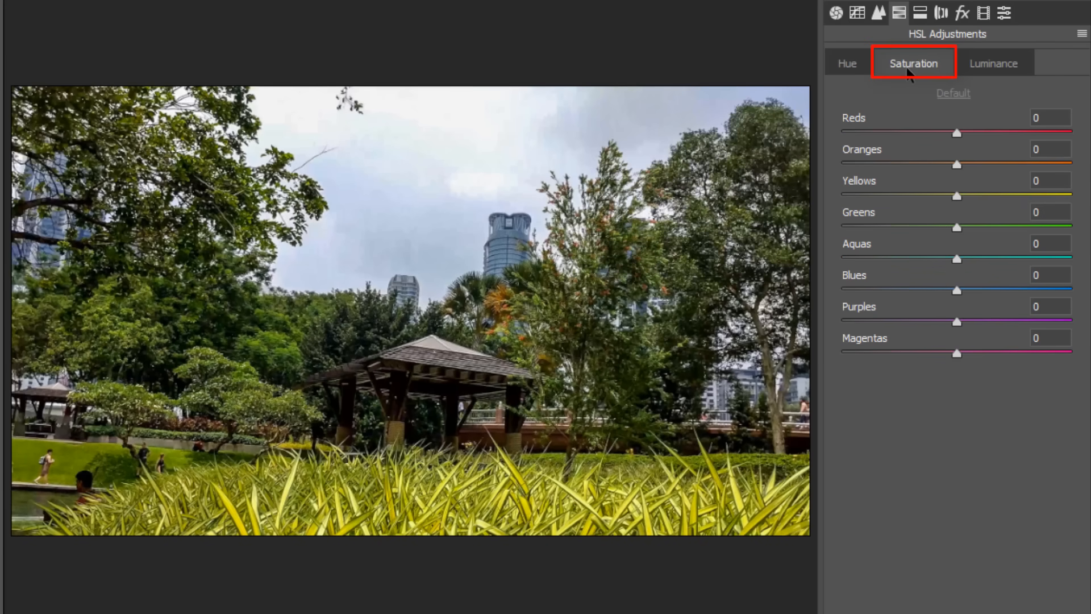
drag(956, 229, 991, 228)
drag(956, 196, 935, 196)
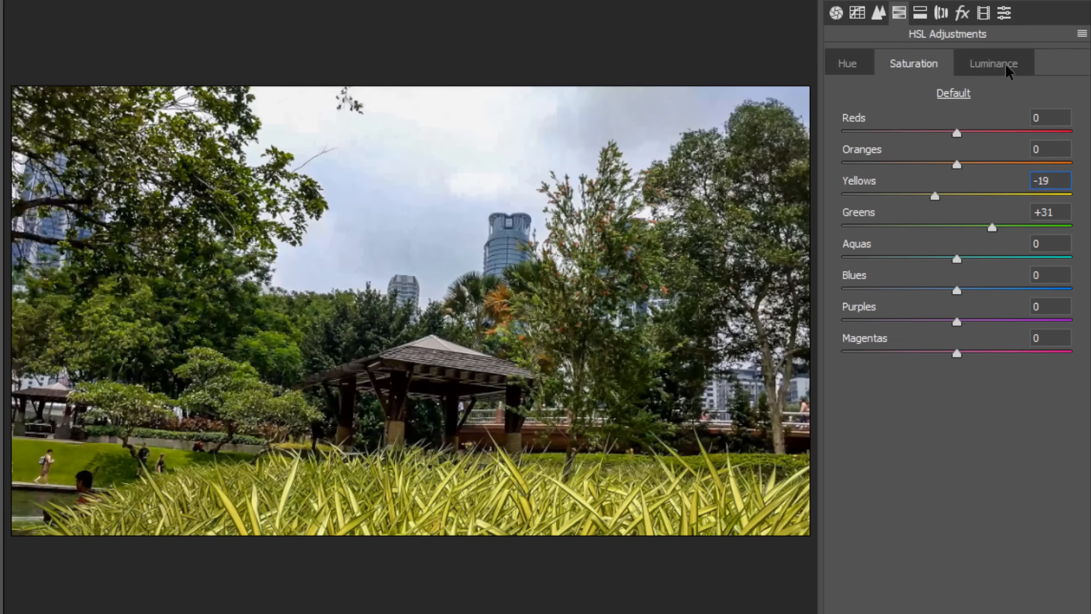
Set the HSL luminance of Greens to +38 and Yellows to -30.
click(1006, 71)
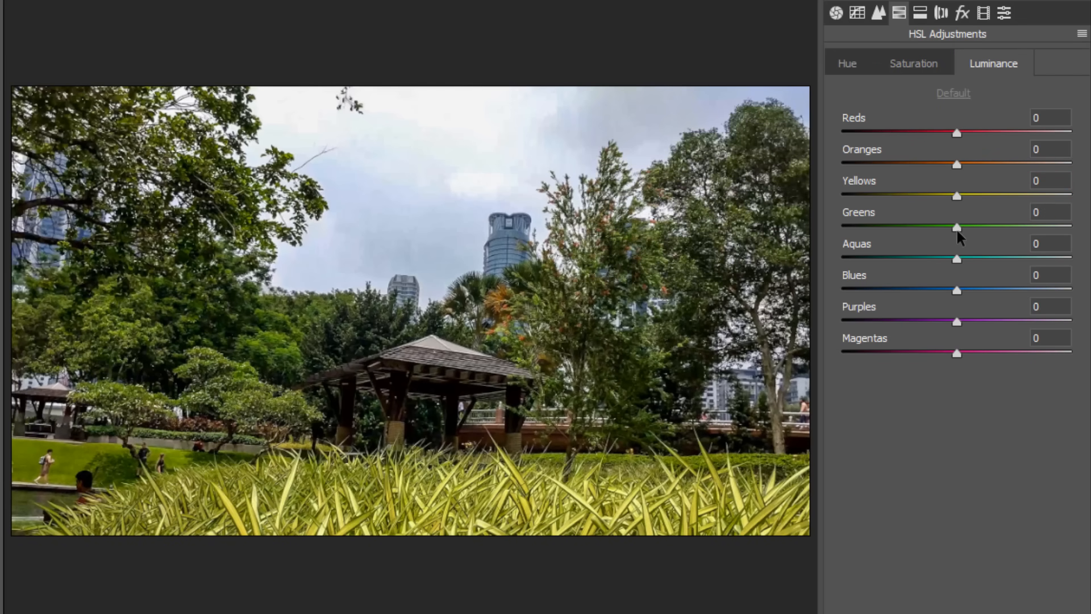
drag(957, 228, 1022, 230)
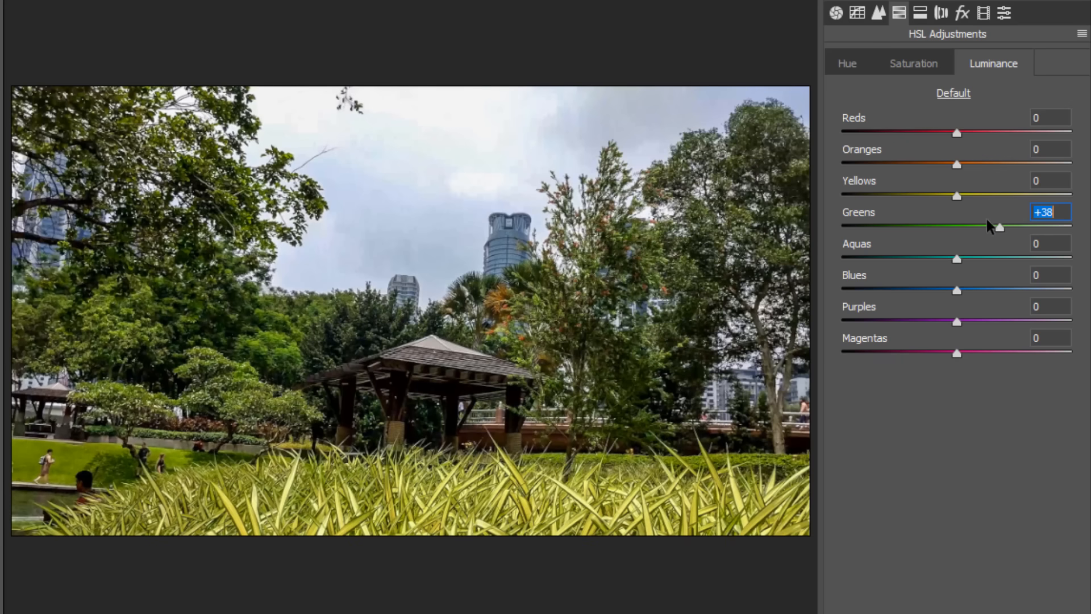
drag(957, 197, 922, 202)
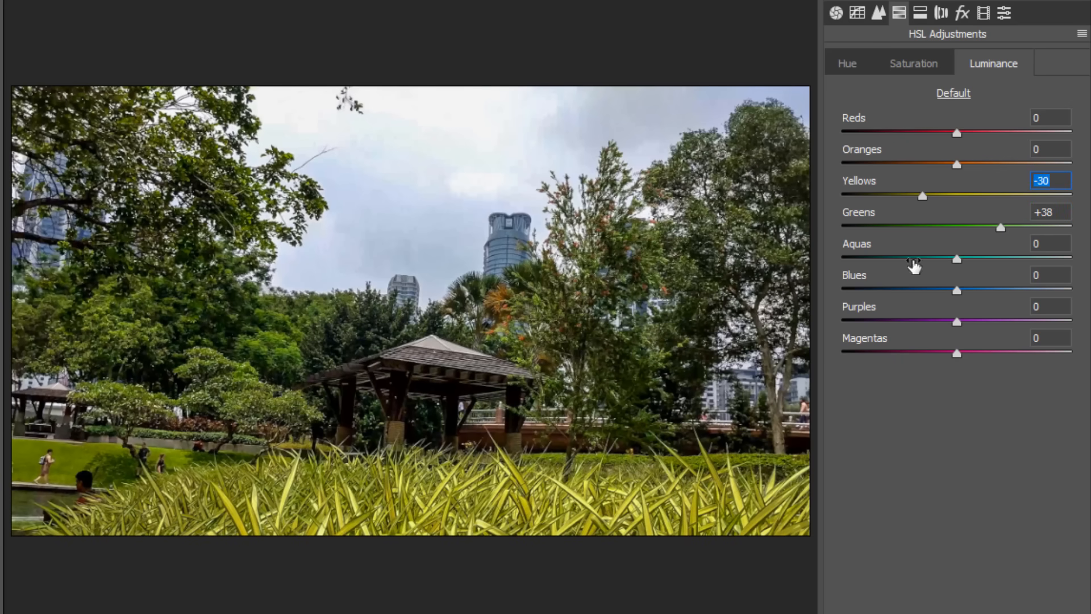
Set Luminance noise reduction to 47 and compare the sky against a value of 0, keeping 47.
click(415, 149)
click(466, 147)
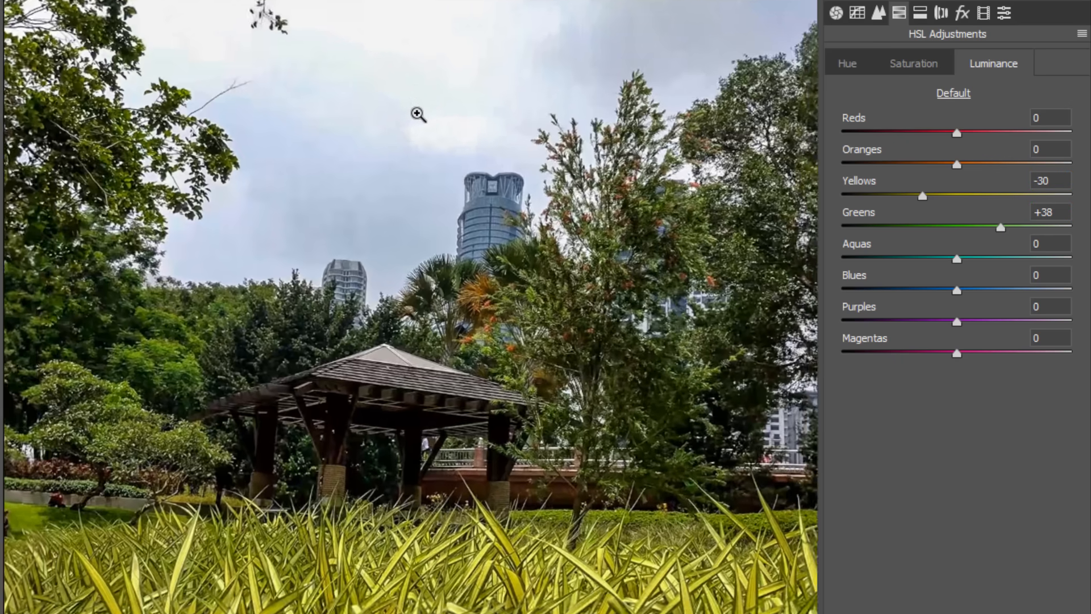
click(358, 50)
click(472, 29)
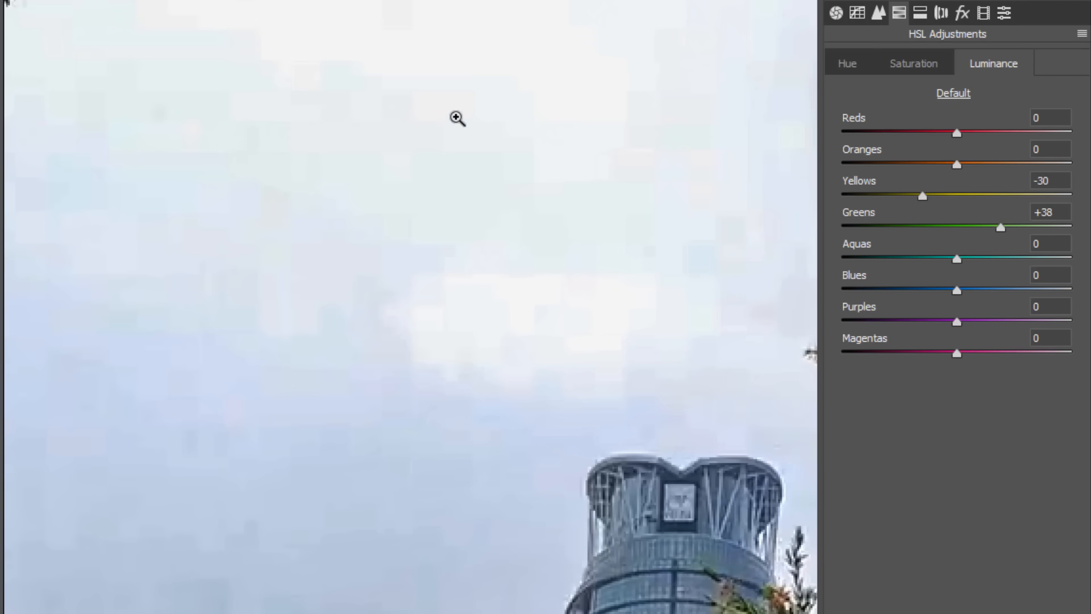
click(879, 13)
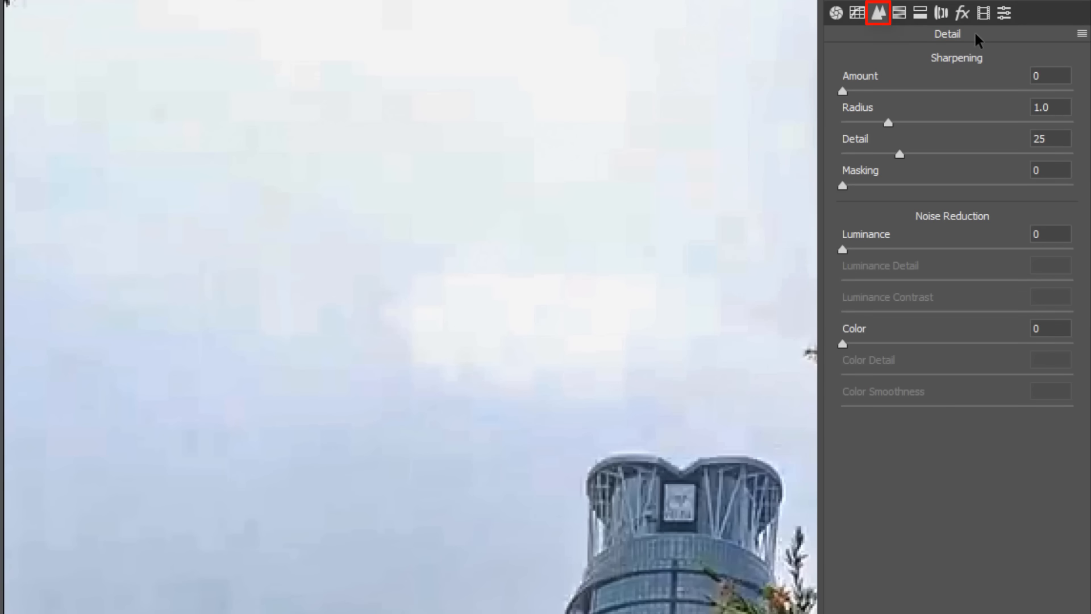
click(843, 251)
drag(842, 252, 949, 255)
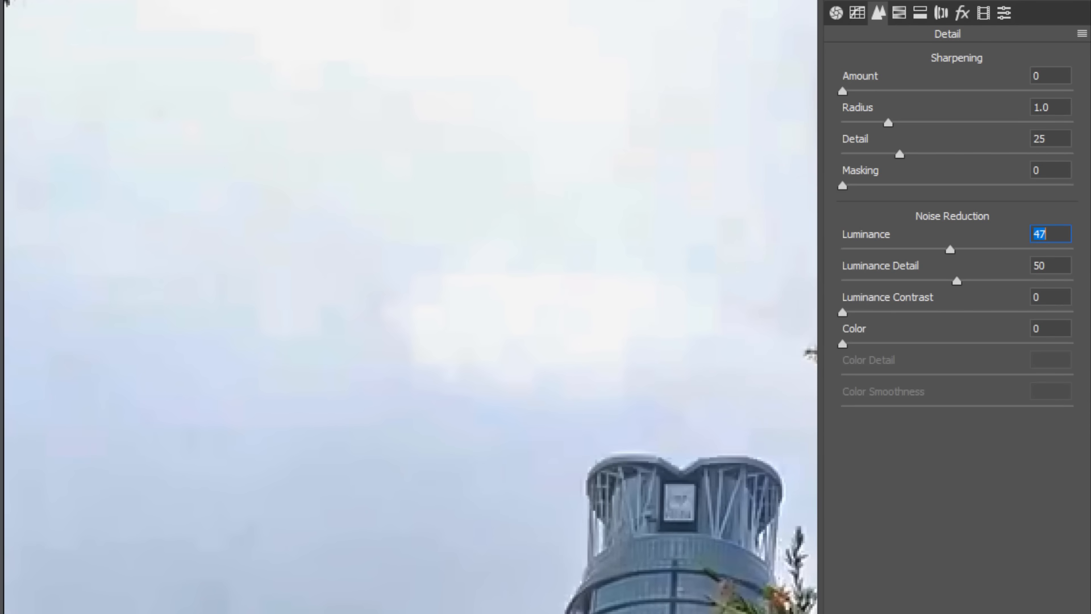
text(0)
key(ctrl+z)
Set Color noise reduction to 51 and check the result on the sky and buildings at 100%.
drag(842, 345, 960, 345)
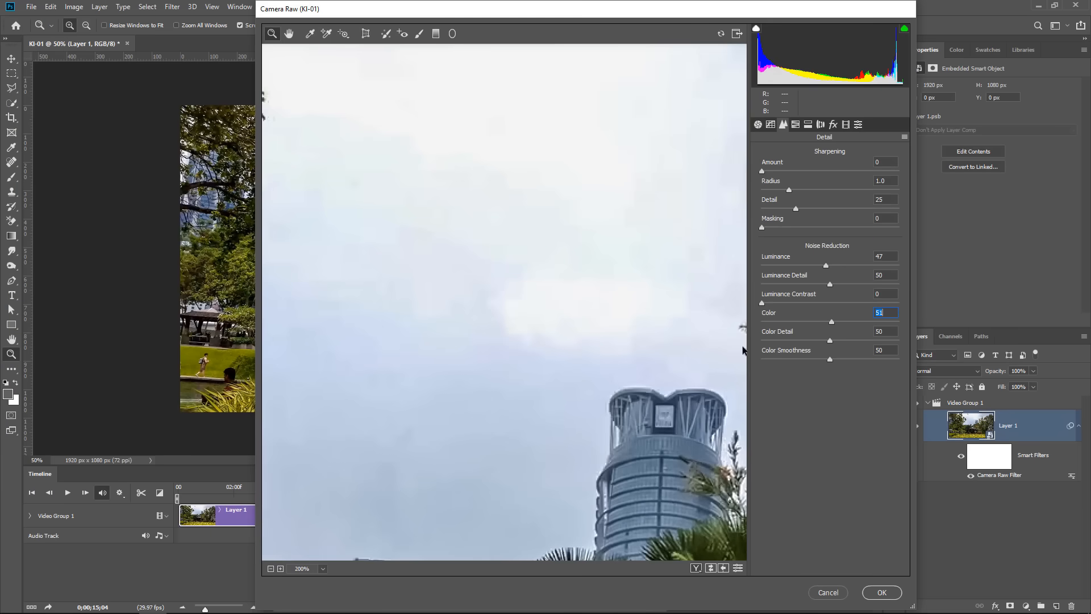
right_click(324, 299)
click(484, 280)
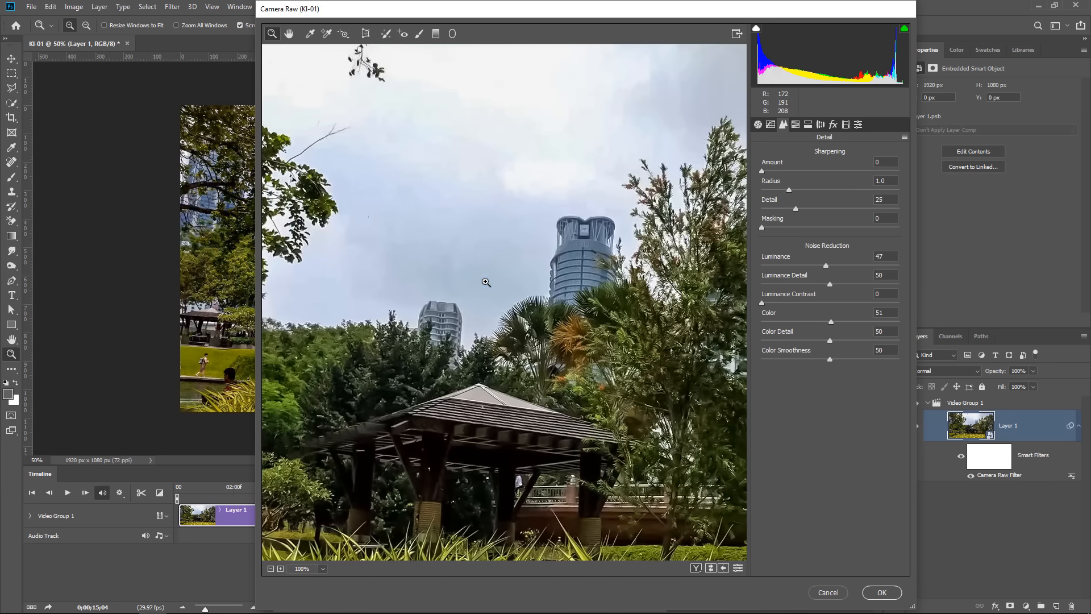
Compare the noise reduction with the unadjusted version and set the Sharpening Amount to 54.
click(738, 568)
click(737, 568)
drag(762, 171, 811, 207)
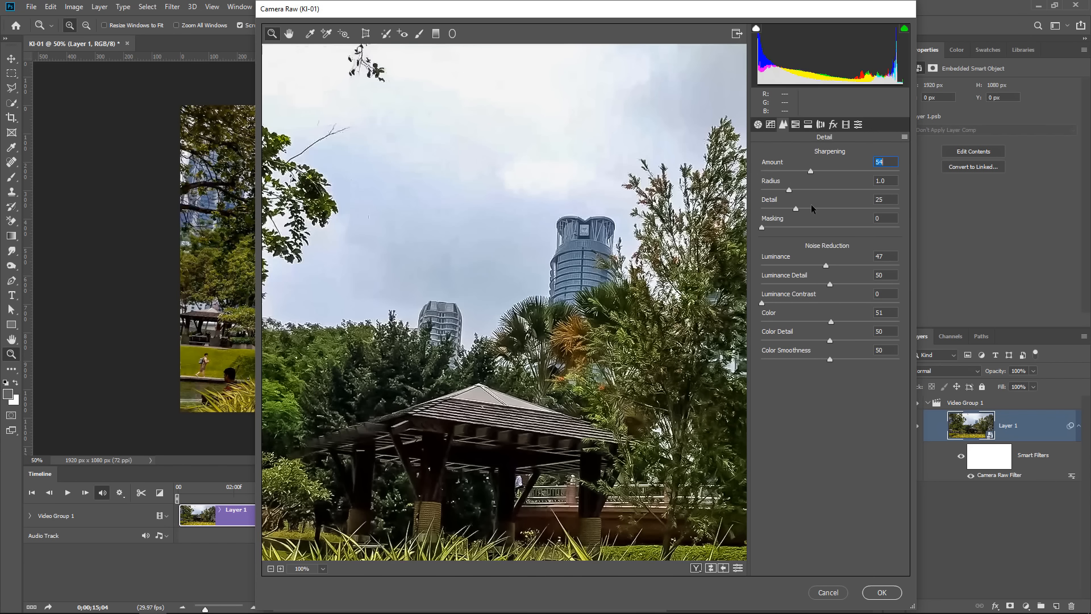
Fit the whole frame in the preview, set Sharpening Masking to 92 using the mask preview, and apply the Camera Raw filter.
right_click(564, 298)
click(620, 369)
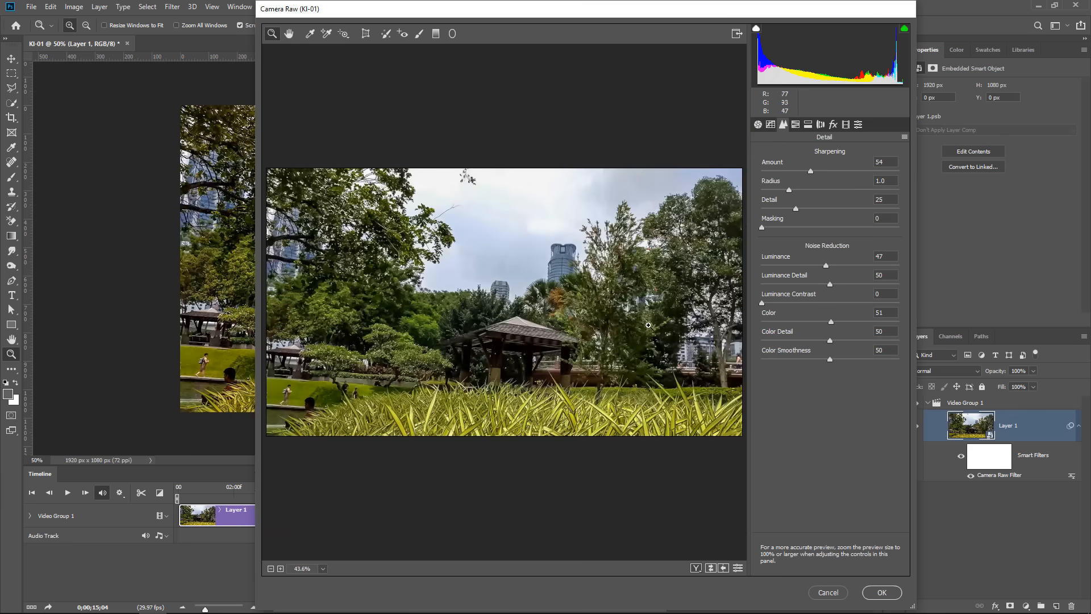
key(alt)
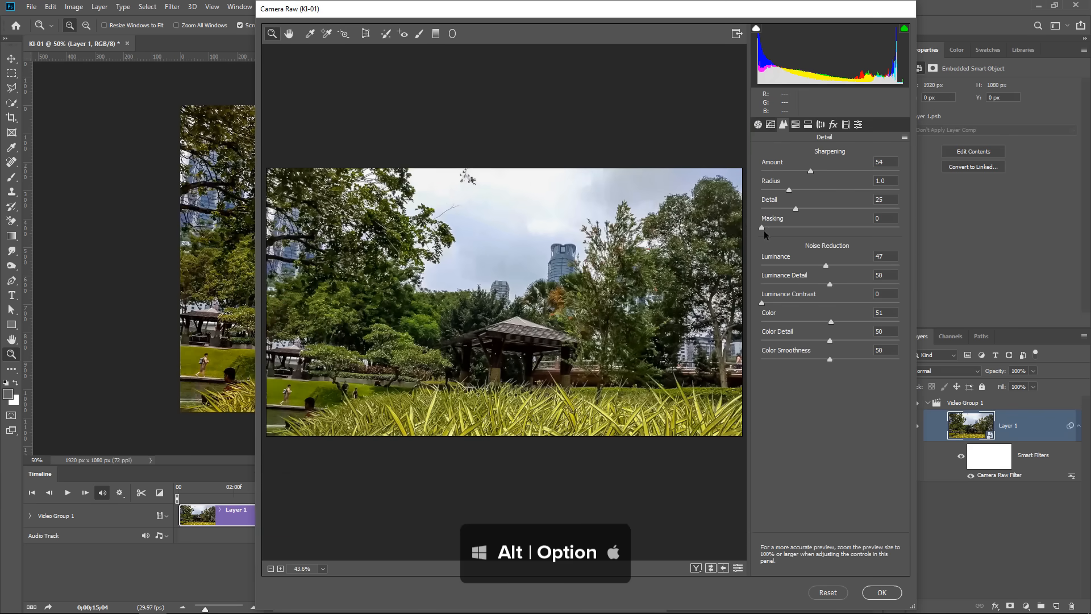
alt+click(761, 227)
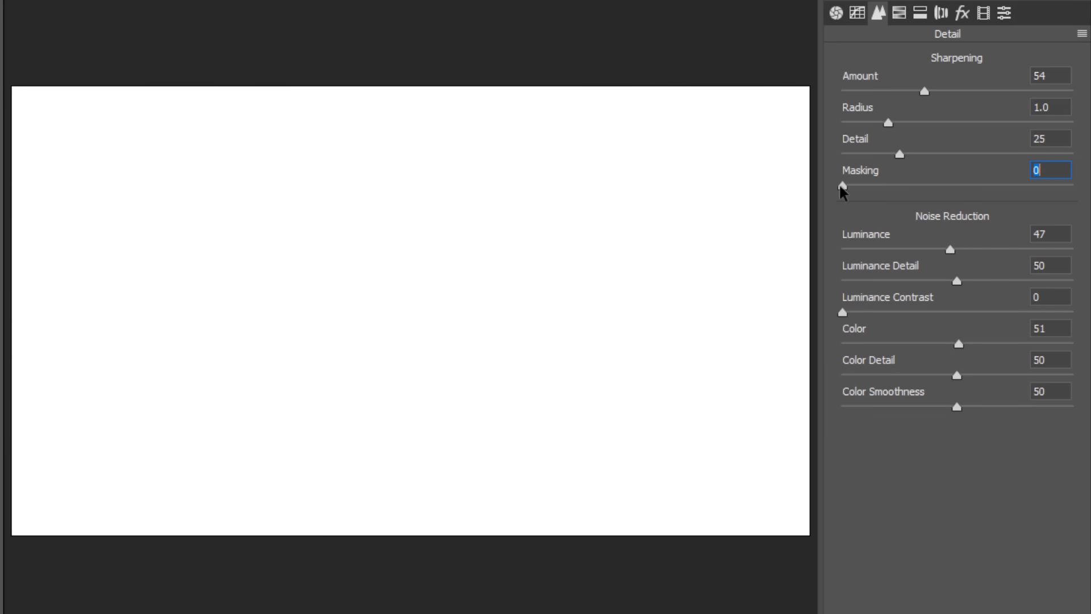
drag(842, 187, 1052, 184)
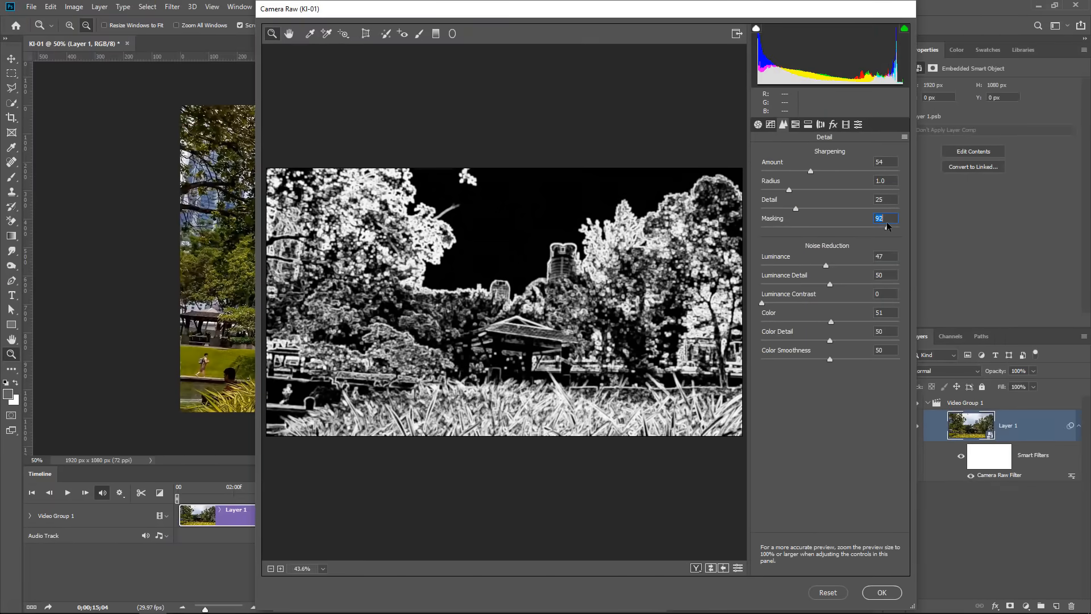
drag(888, 226, 888, 226)
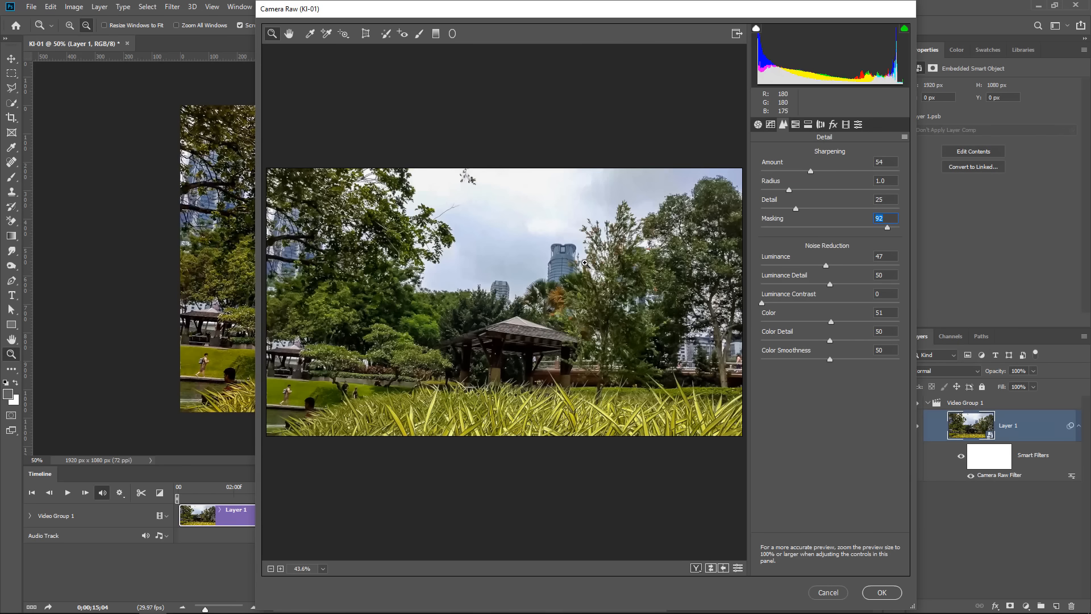
click(880, 592)
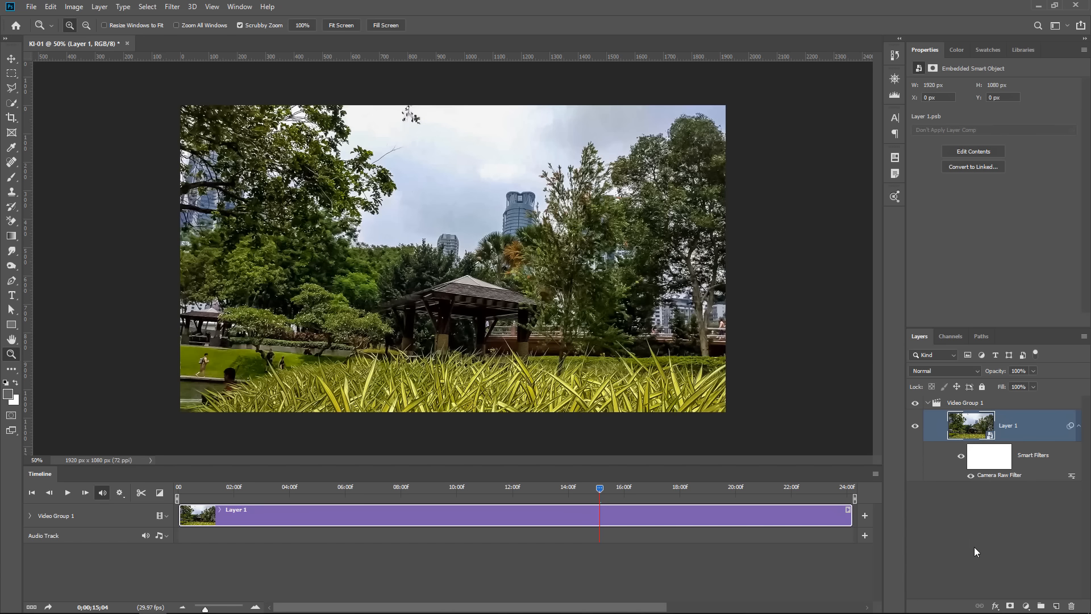
Try a Gradient Map adjustment layer with the violet-to-orange preset over the clip and delete it.
click(1026, 605)
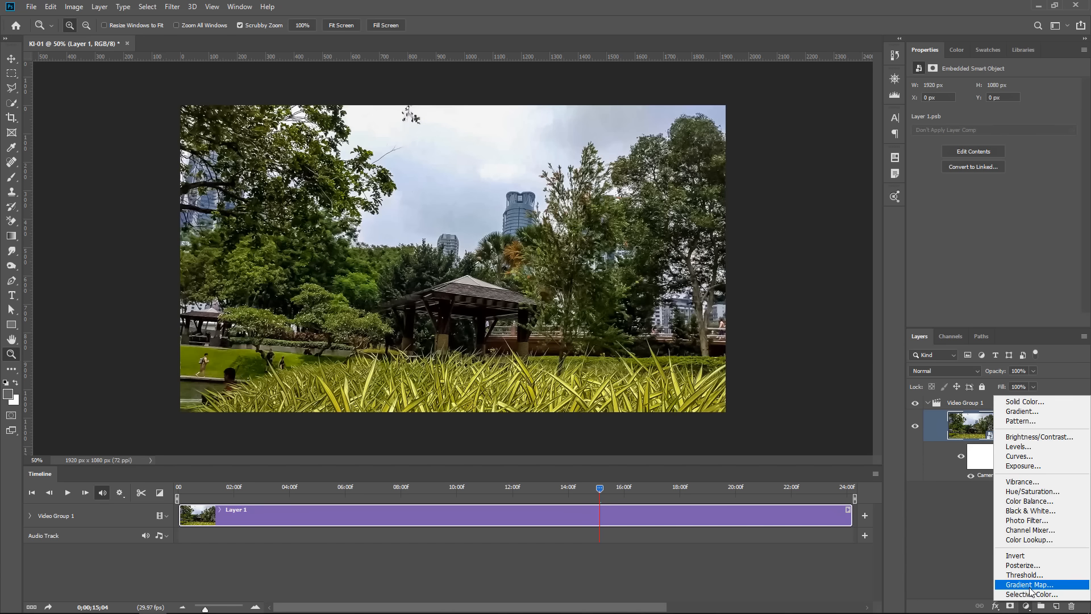
click(1030, 586)
click(1073, 91)
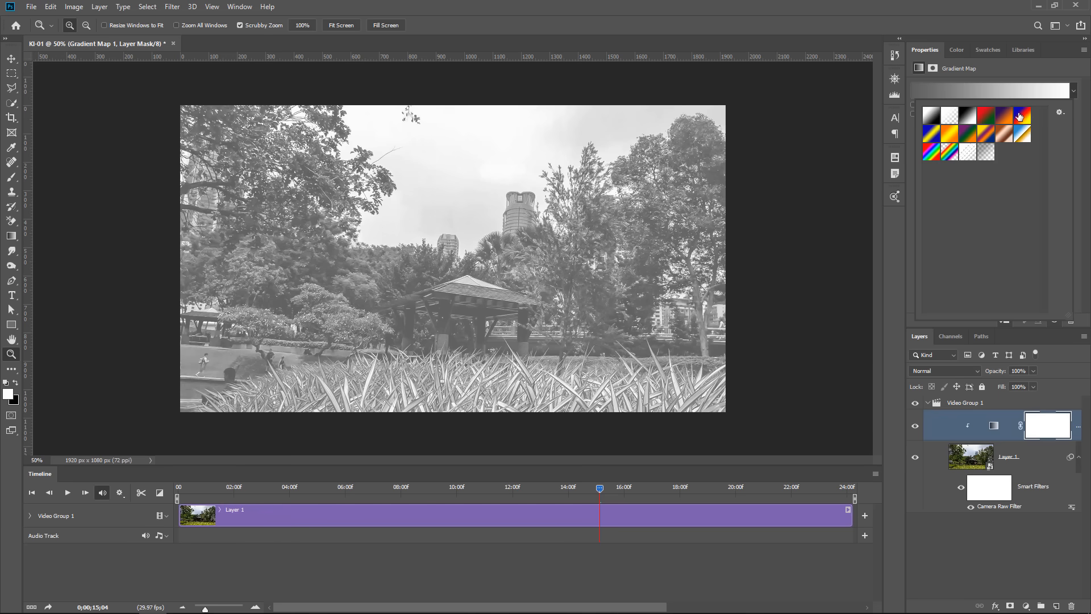
click(1007, 116)
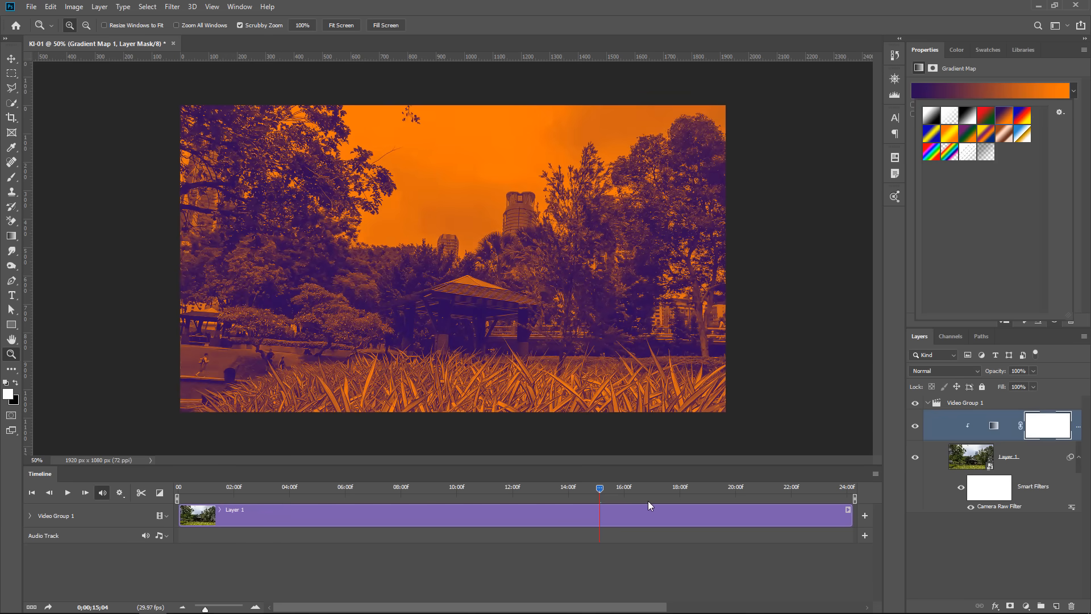
drag(996, 426, 1065, 608)
Try a Color Lookup adjustment layer over the clip with the 2Strip.look 3D LUT.
click(1025, 605)
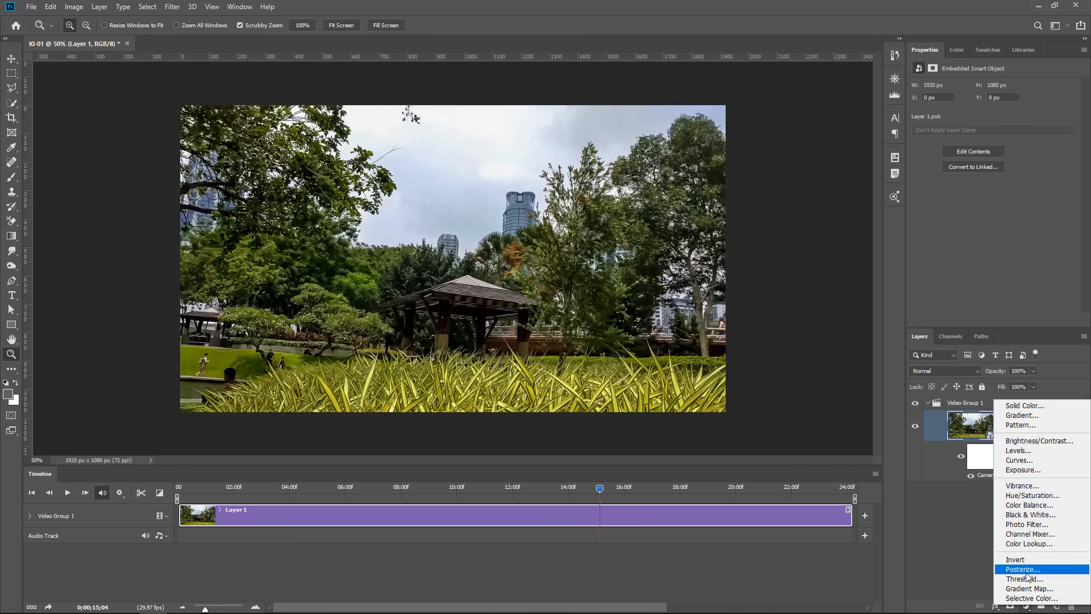
click(1019, 544)
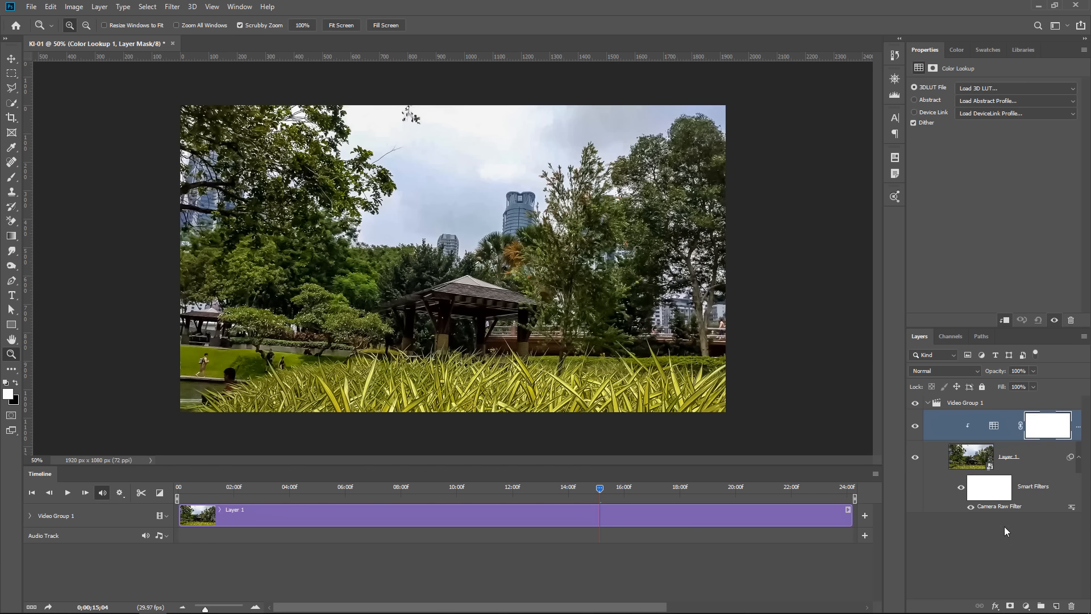
click(975, 89)
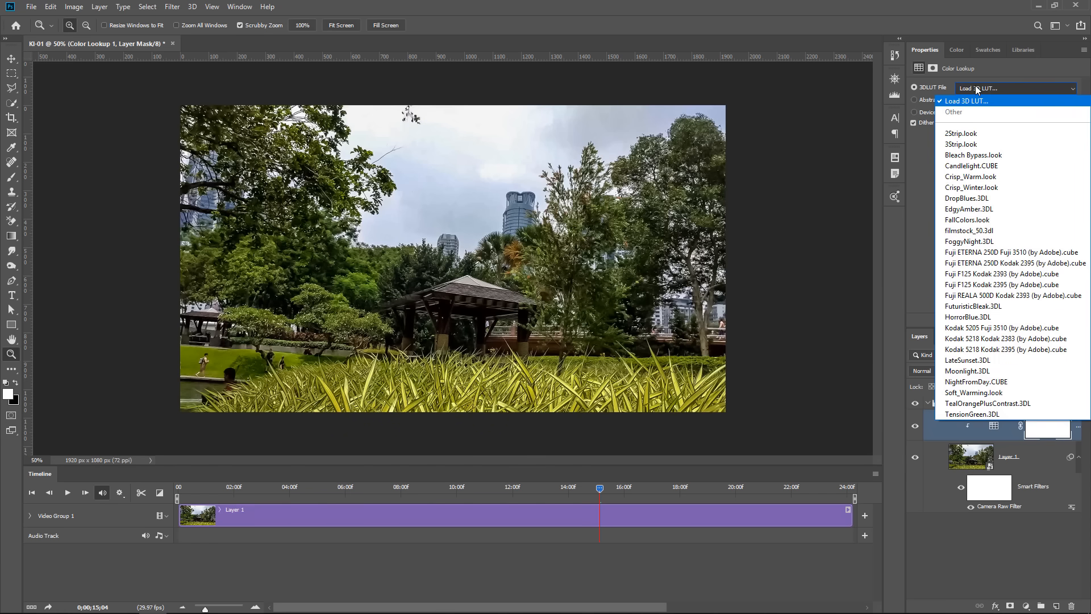
click(972, 134)
Preview successive 3D LUTs up to Kodak 5205 Fuji 3510 (by Adobe).cube and delete the Color Lookup layer.
key(Down)
key(Down)
key(Down)
key(Down)
key(Down)
key(Down)
key(Down)
key(Down)
key(Down)
key(Down)
key(Down)
key(Down)
key(Down)
key(Down)
key(Down)
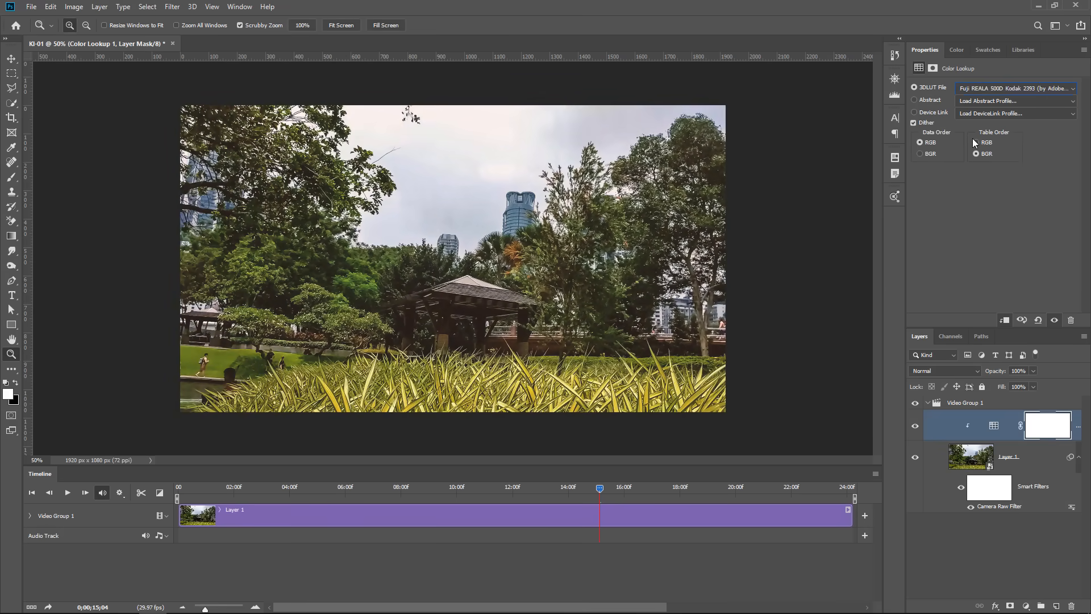
key(Down)
key(Down)
key(Down)
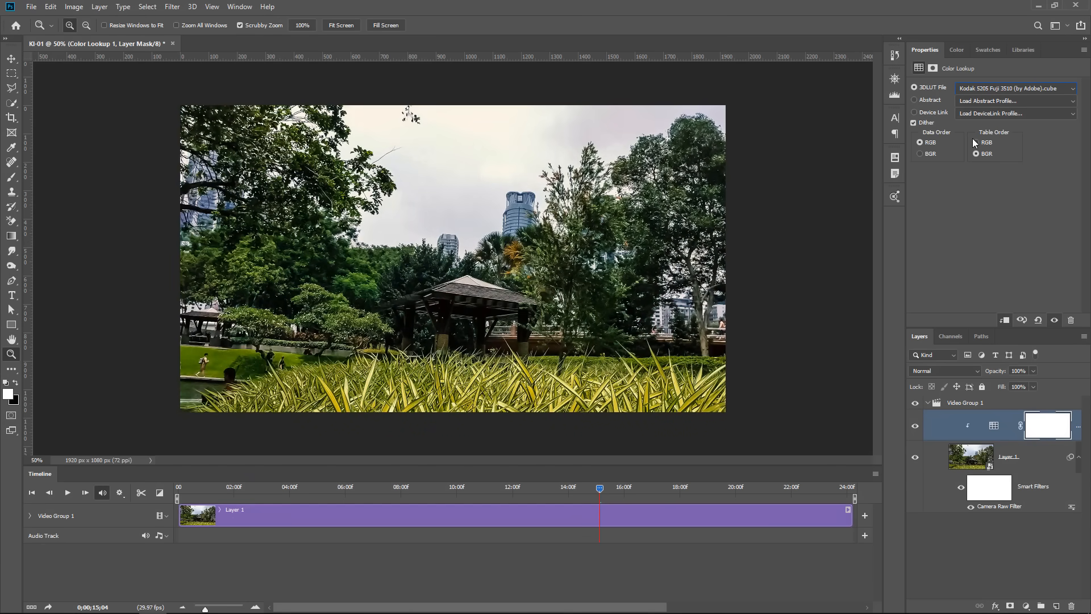
drag(986, 435, 1071, 606)
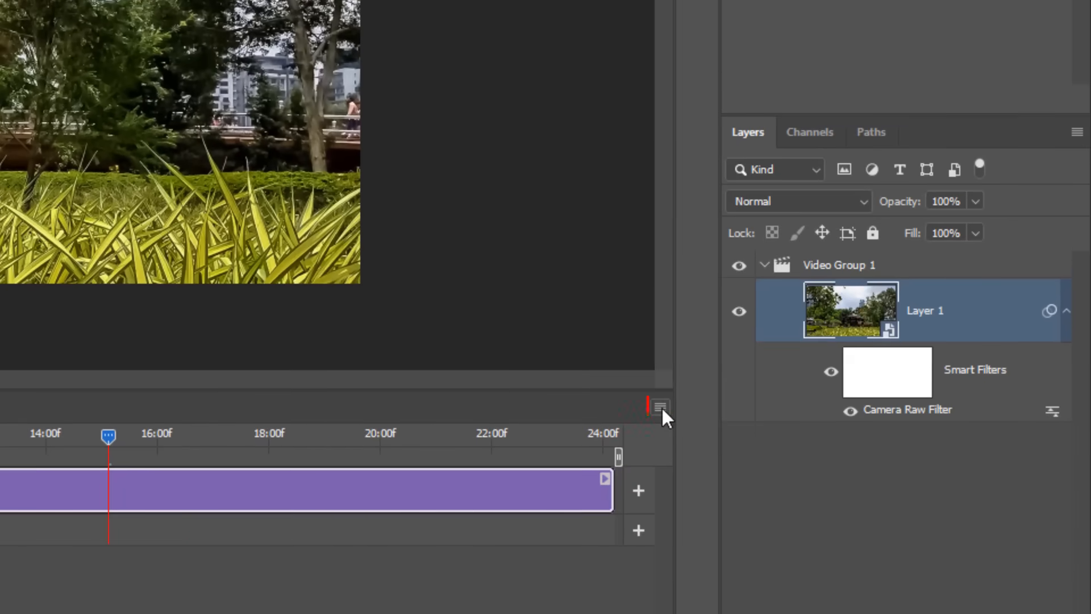
Render the whole timeline as Kl-02.mp4 with Adobe Media Encoder, using H.264 format, the High Quality preset and document size.
click(659, 407)
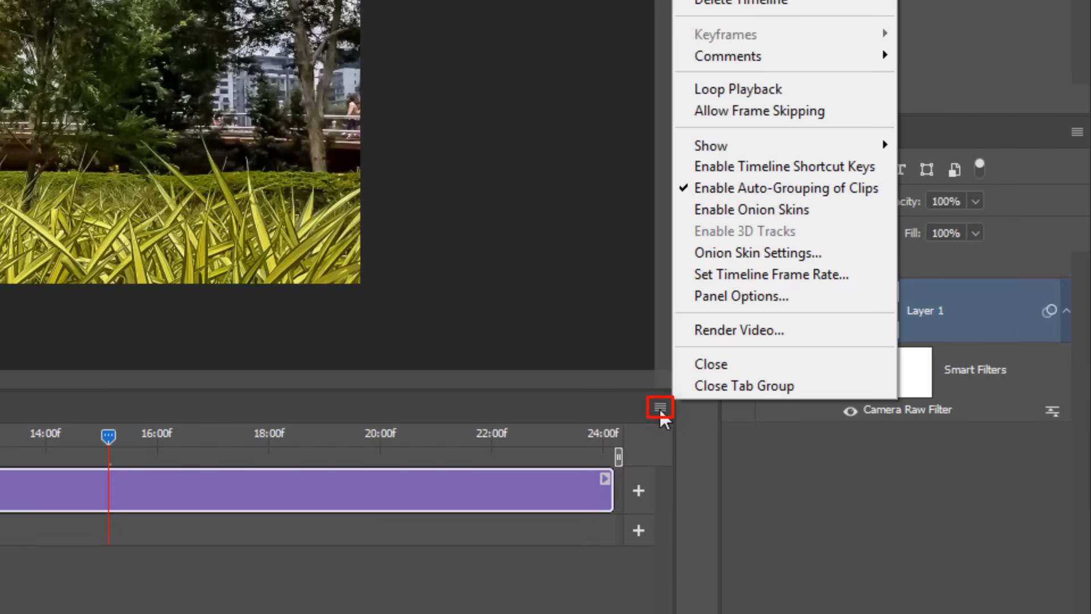
click(734, 330)
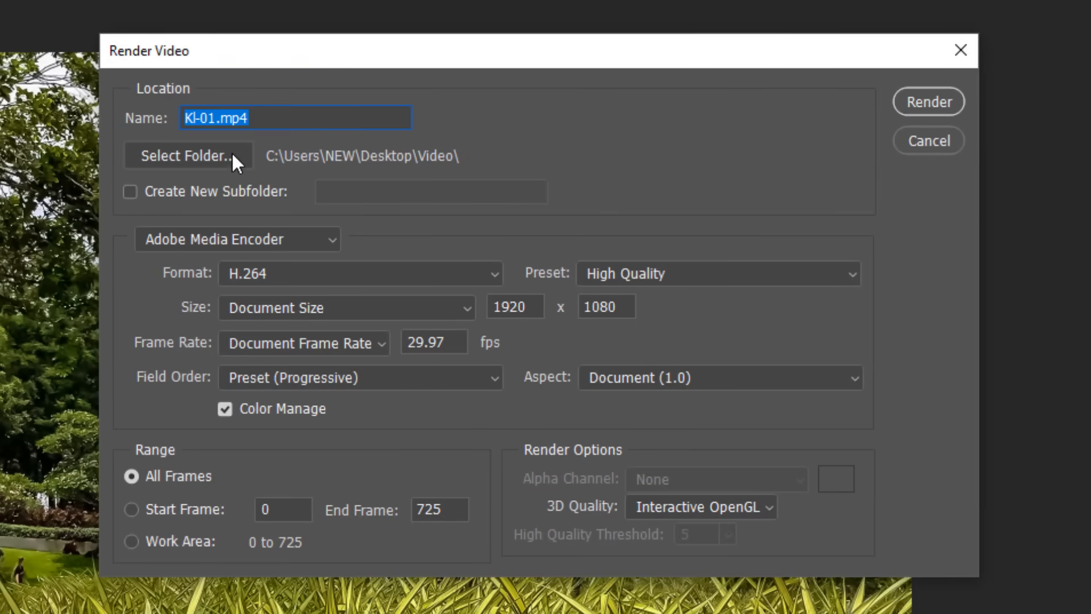
click(267, 273)
click(264, 318)
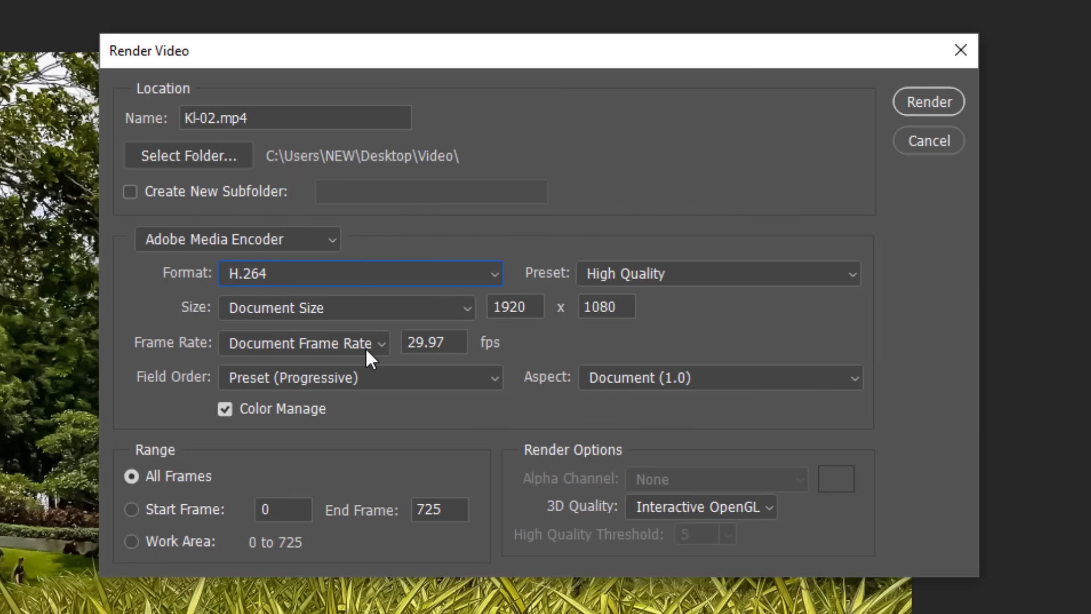
click(917, 101)
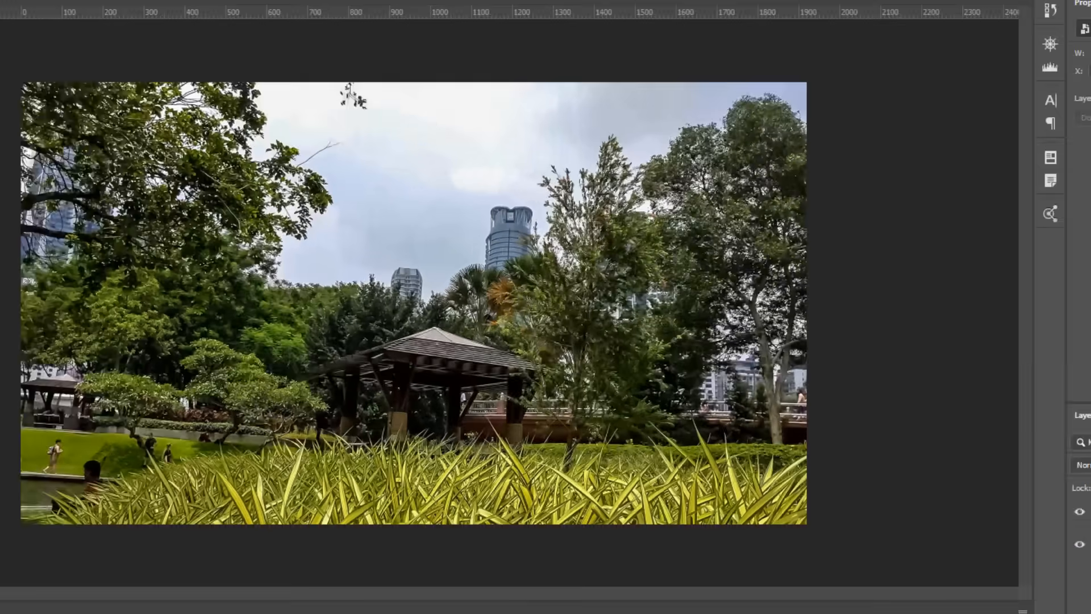